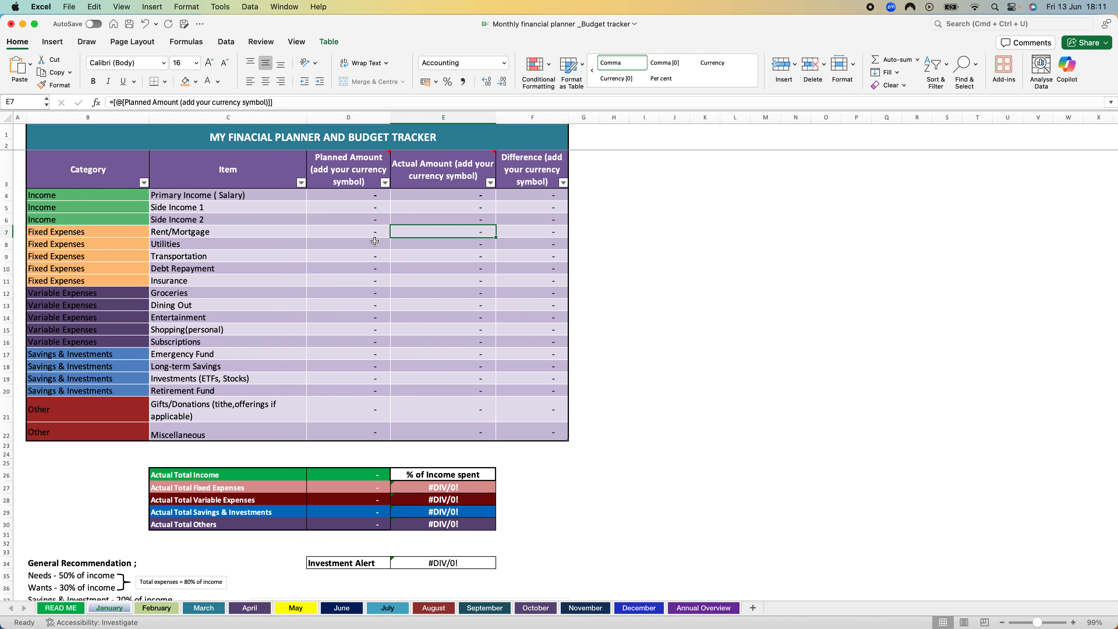
Step: Enter 10000 as both the planned and the actual amount for Primary Income (Salary) on the January sheet
{"action": "scroll", "coordinate": [374, 241], "scroll_direction": "down", "scroll_amount": 4}
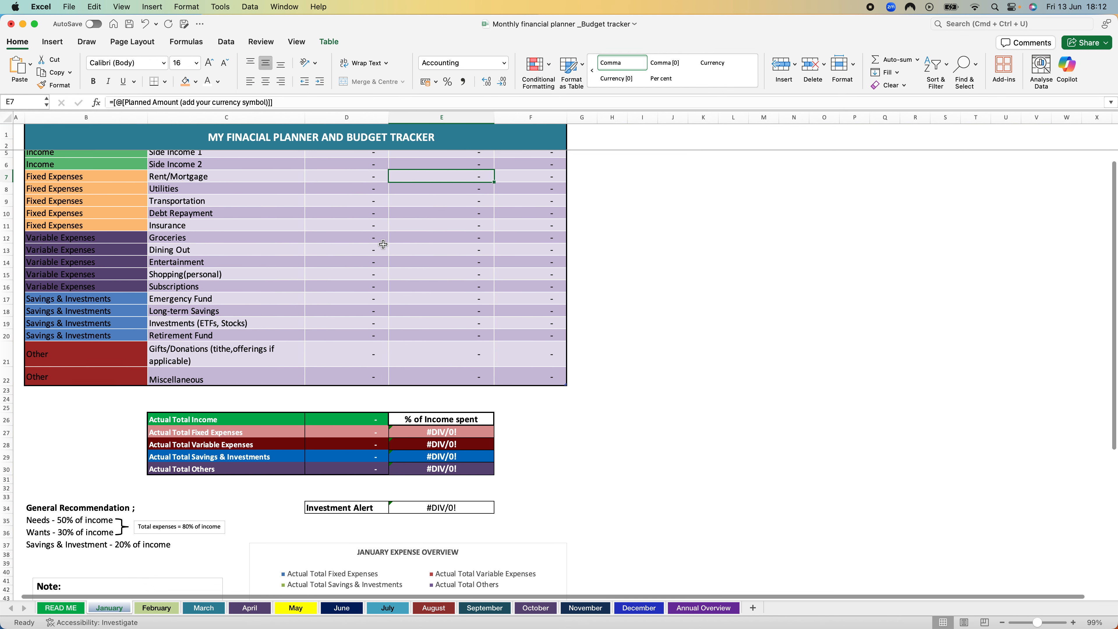
{"action": "scroll", "coordinate": [383, 245], "scroll_direction": "up", "scroll_amount": 4}
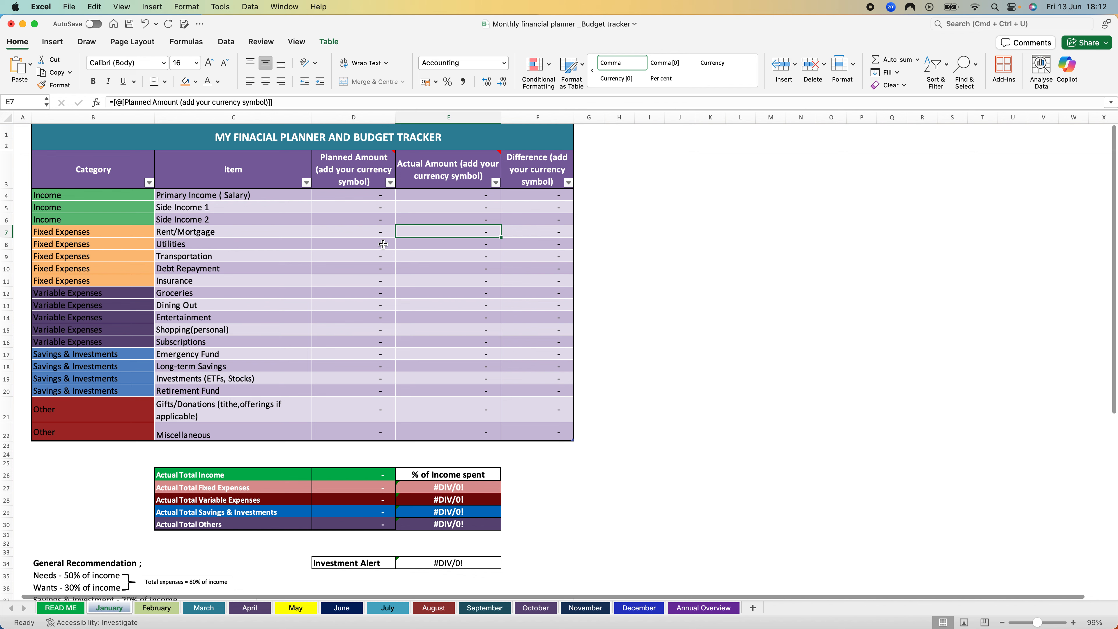
{"action": "left_click", "coordinate": [359, 195]}
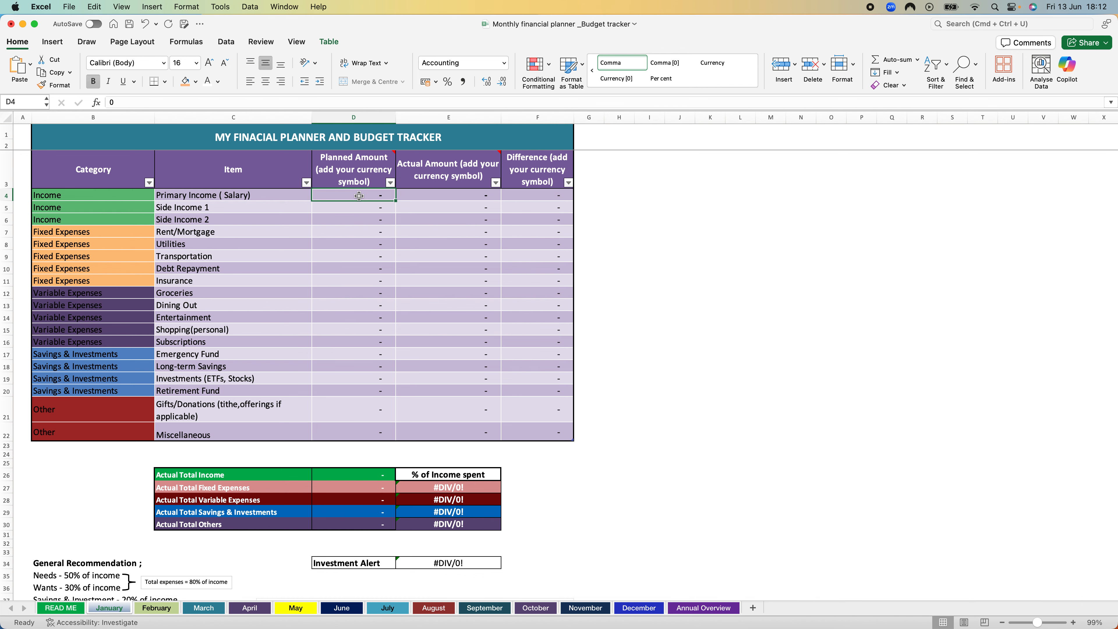
{"action": "type", "text": "10000"}
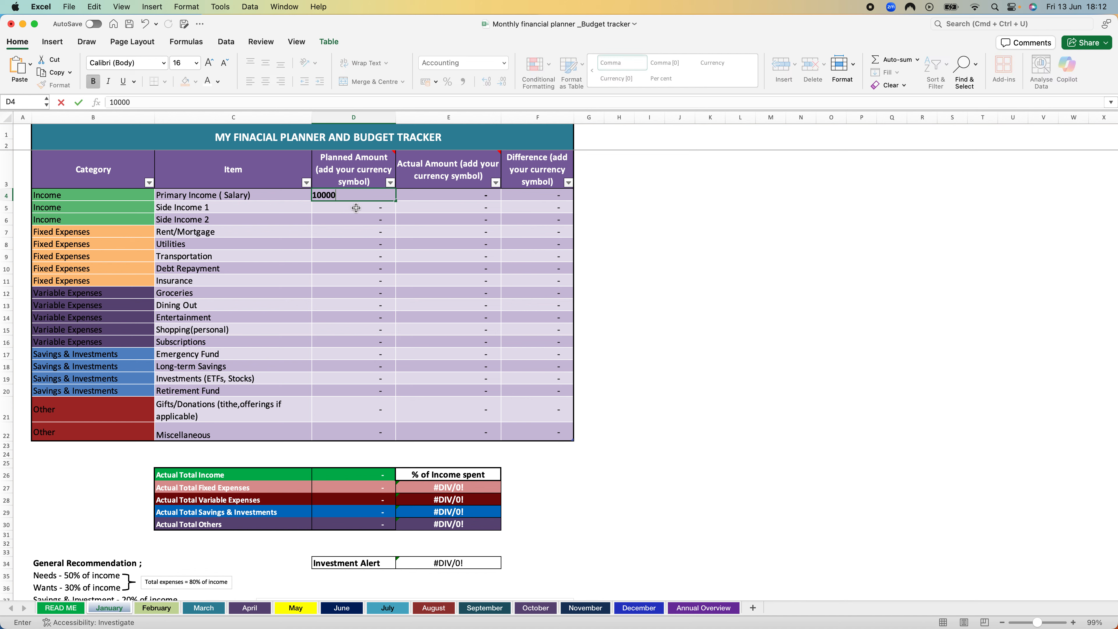
{"action": "left_click", "coordinate": [356, 208]}
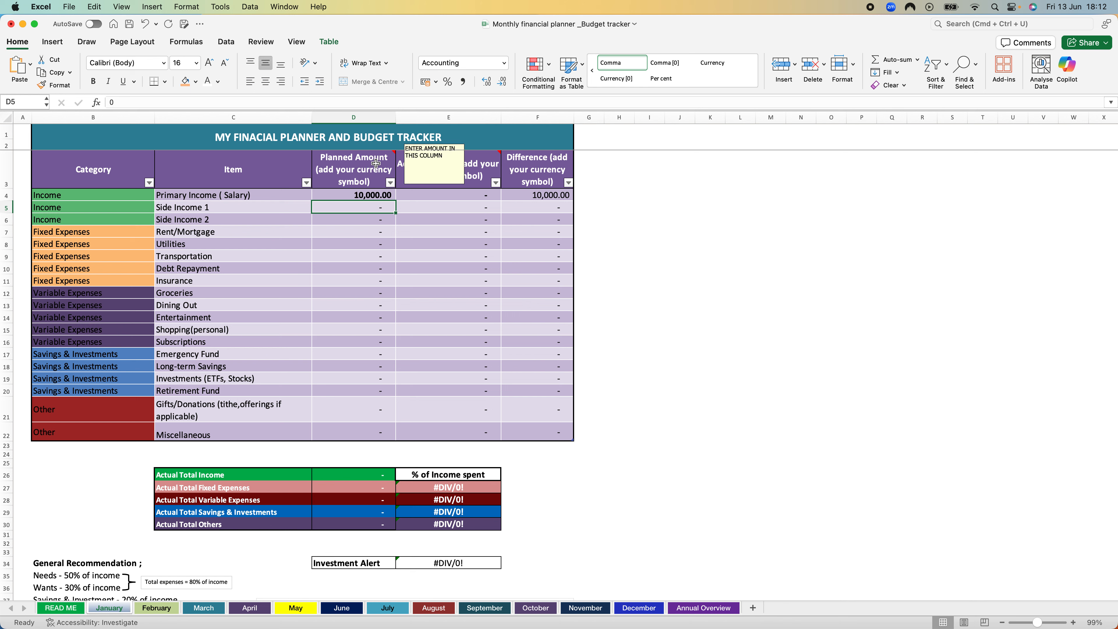
{"action": "mouse_move", "coordinate": [376, 164]}
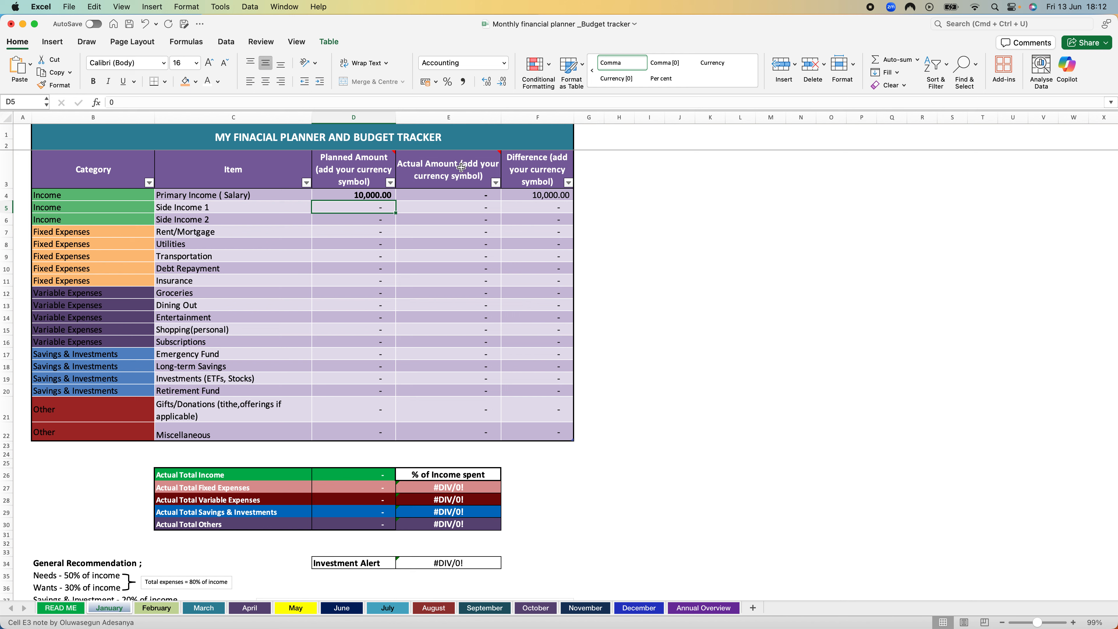
{"action": "mouse_move", "coordinate": [461, 167]}
{"action": "left_click", "coordinate": [377, 194]}
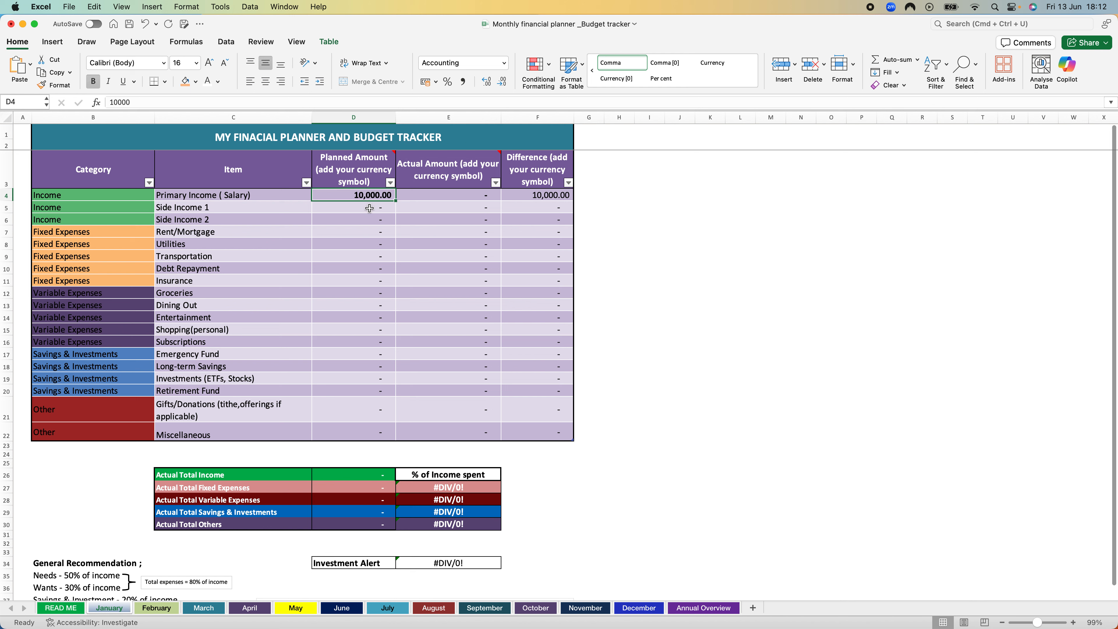
{"action": "left_click", "coordinate": [430, 194]}
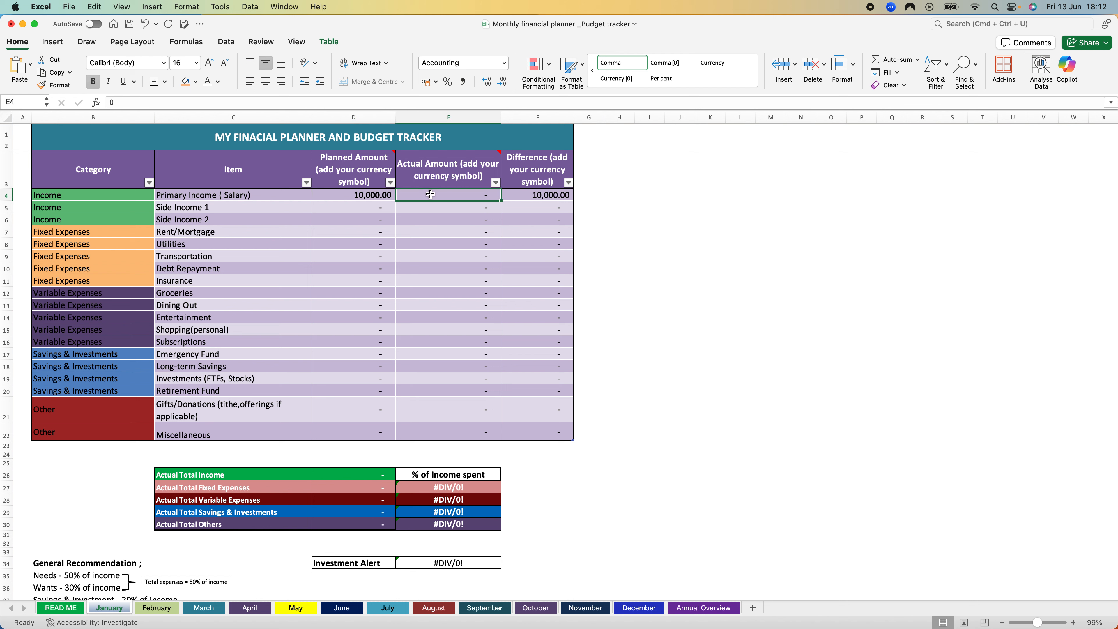
{"action": "type", "text": "10000"}
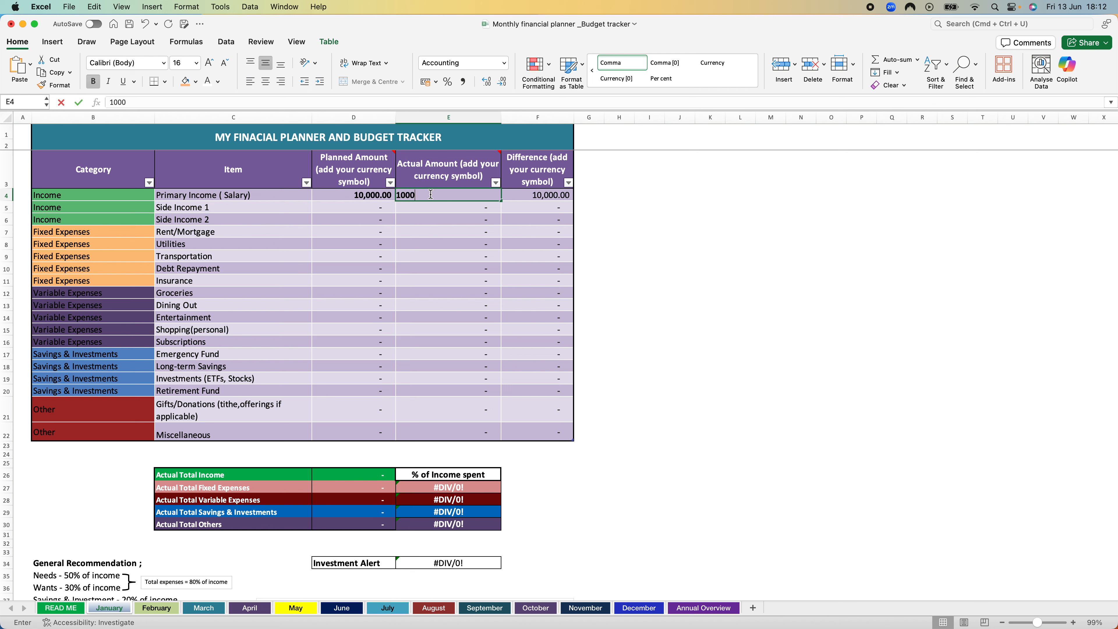
Step: Enter 5000 as the planned amount and 2000 as the actual amount for Side Income 1
{"action": "left_click", "coordinate": [380, 207]}
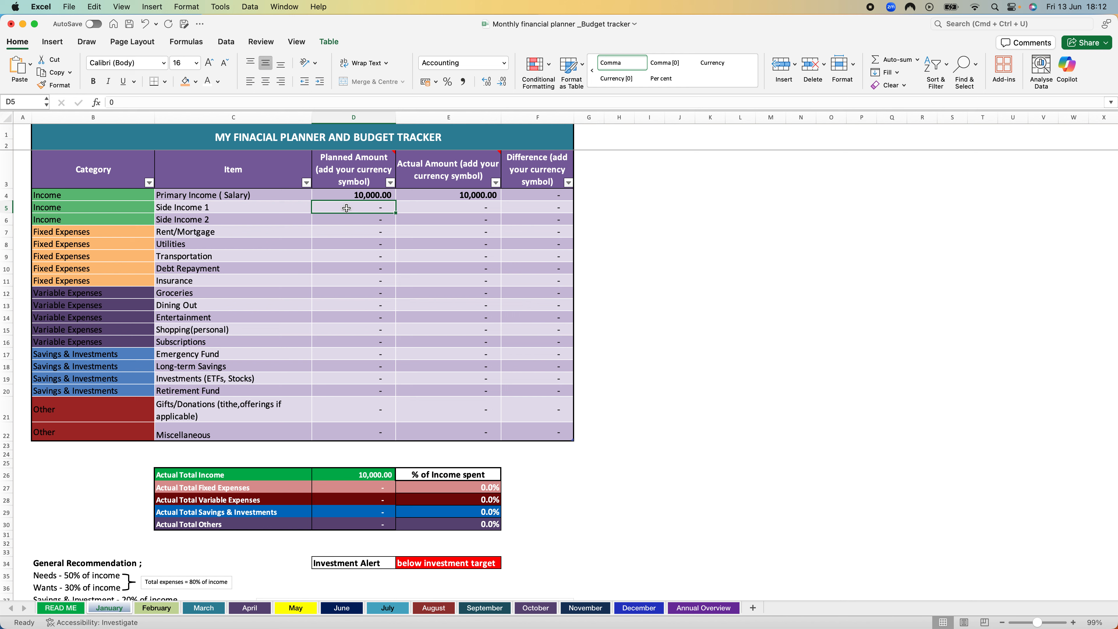
{"action": "type", "text": "5000"}
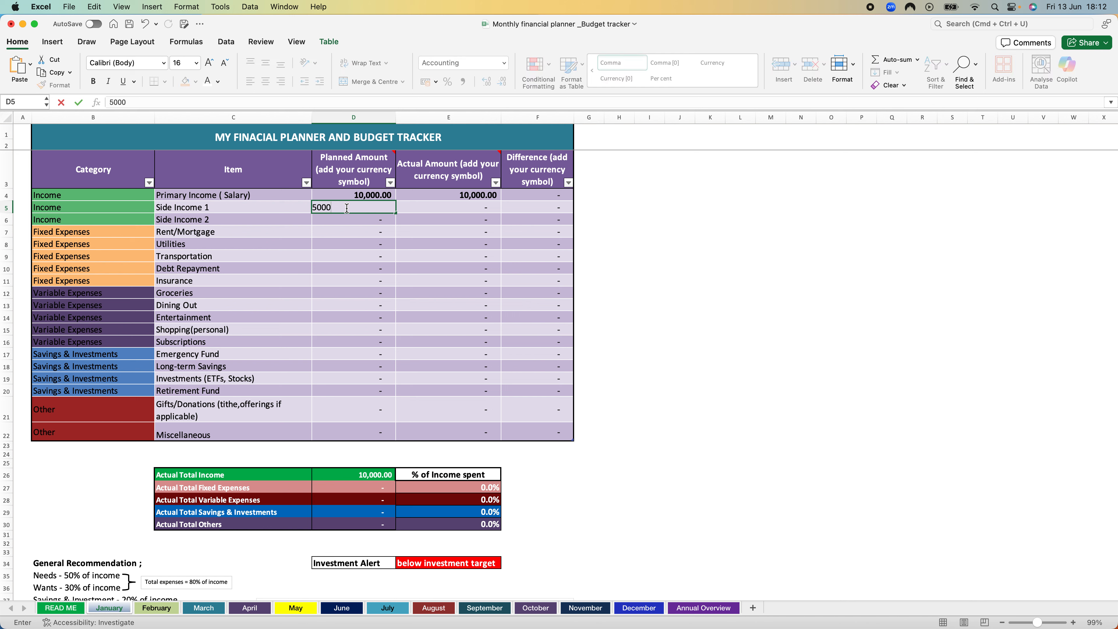
{"action": "key", "text": "Tab"}
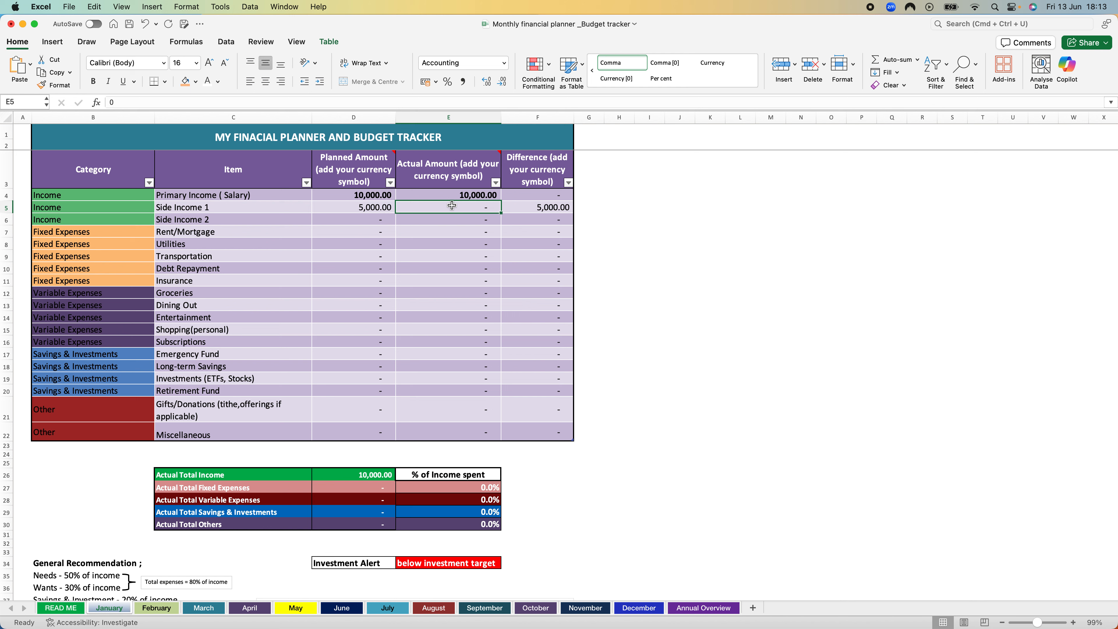
{"action": "type", "text": "2000"}
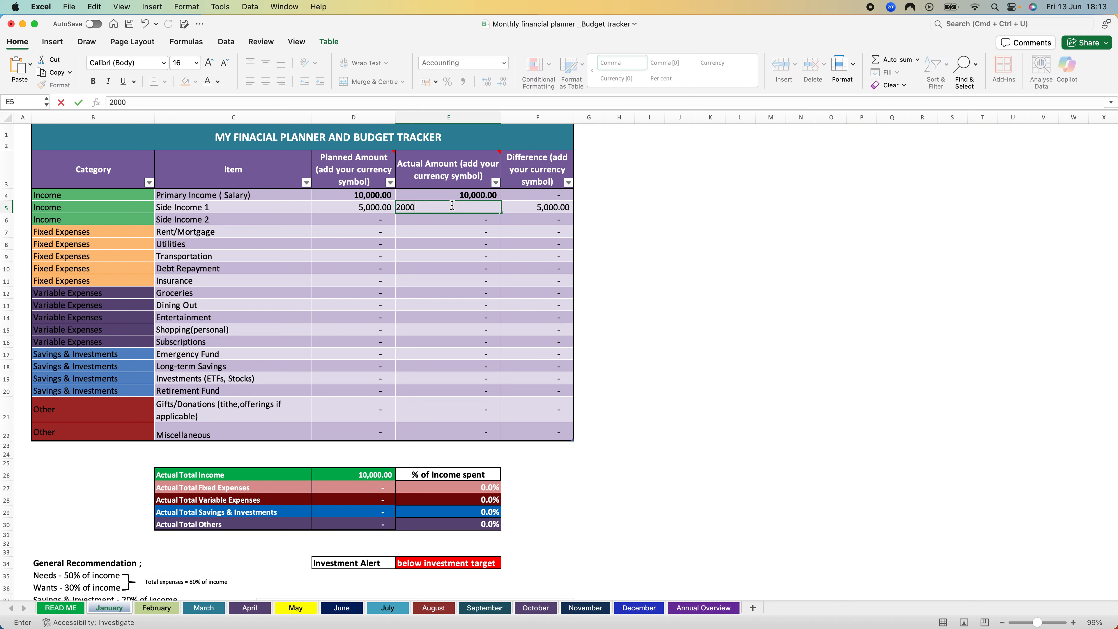
{"action": "key", "text": "Return"}
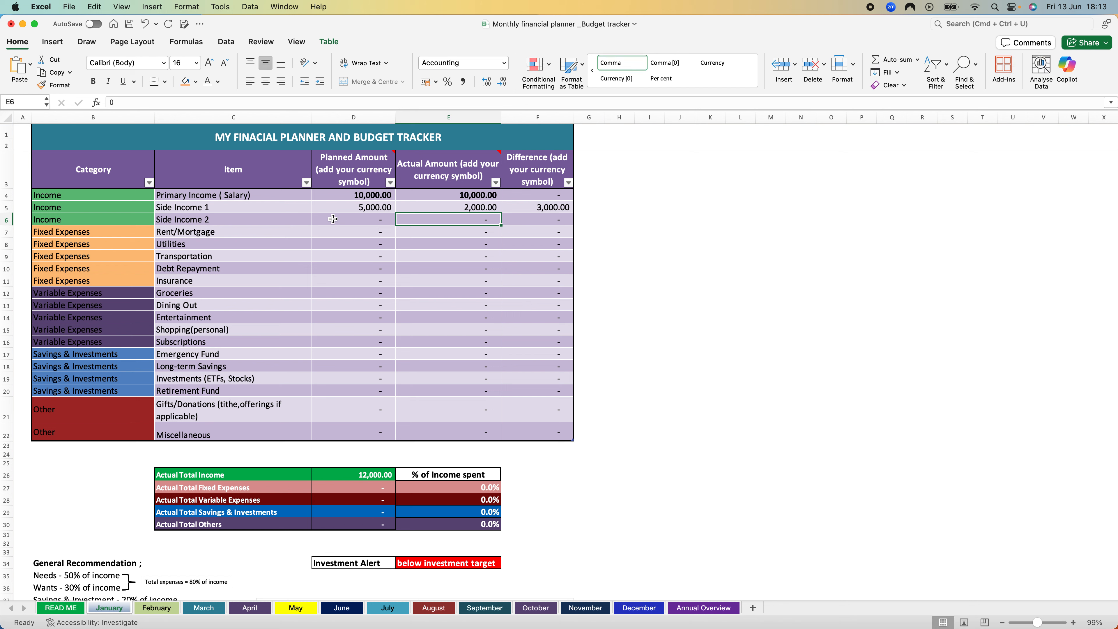
Step: Enter 0 as both the planned and the actual amount for Side Income 2
{"action": "left_click", "coordinate": [365, 219]}
{"action": "type", "text": "0"}
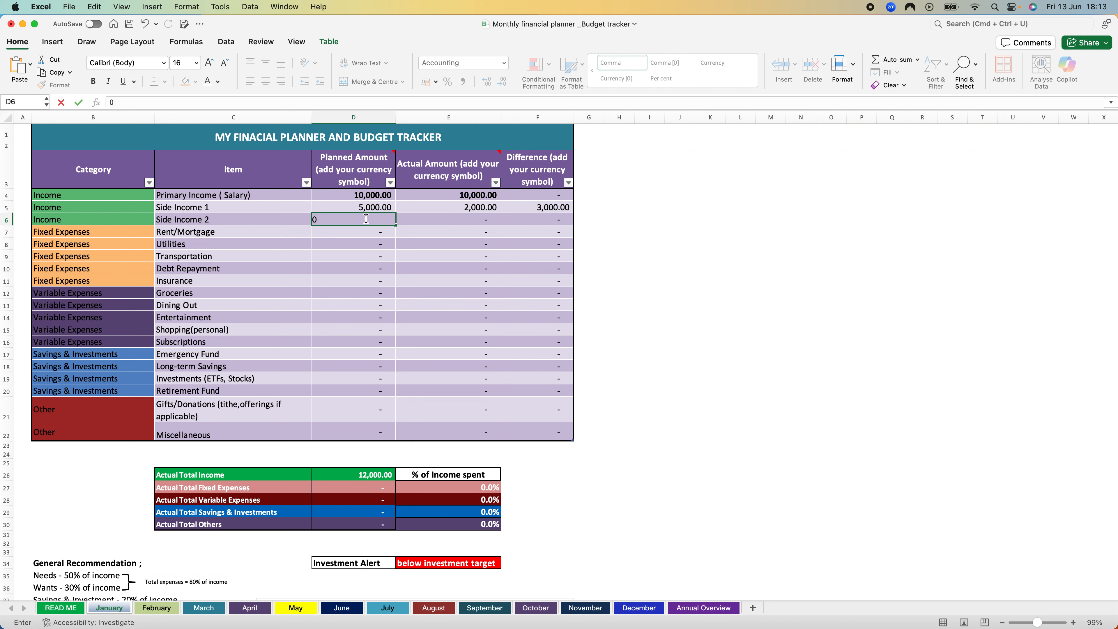
{"action": "key", "text": "Tab"}
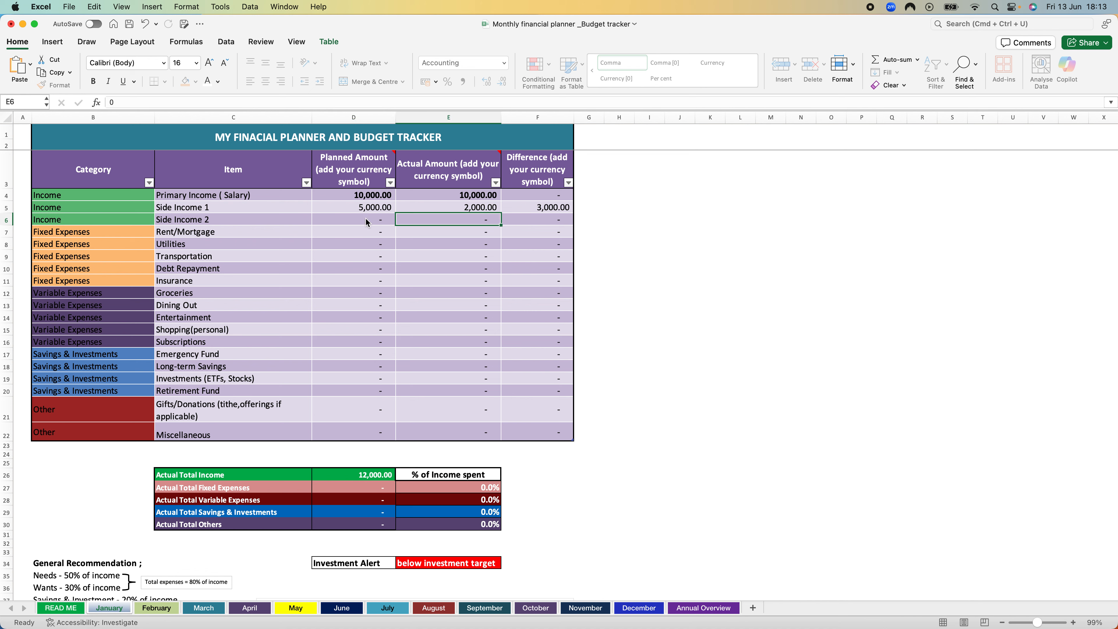
{"action": "type", "text": "0"}
{"action": "left_click", "coordinate": [363, 220]}
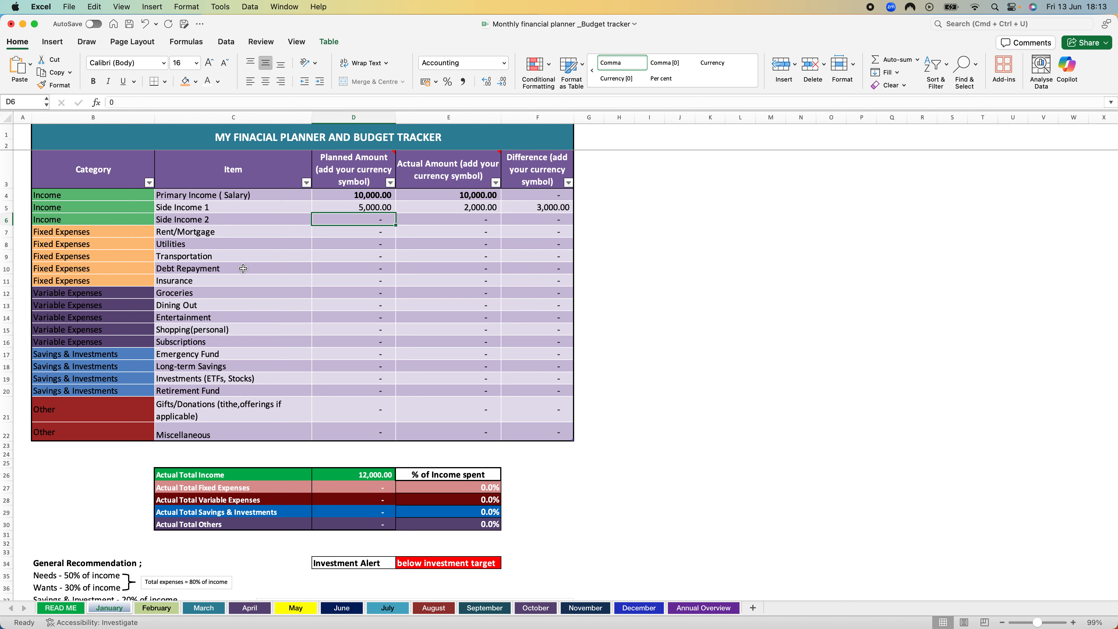
Step: Set the planned fixed expenses to 3000 for Rent/Mortgage and 1000 each for Utilities and Transportation
{"action": "left_click", "coordinate": [371, 232]}
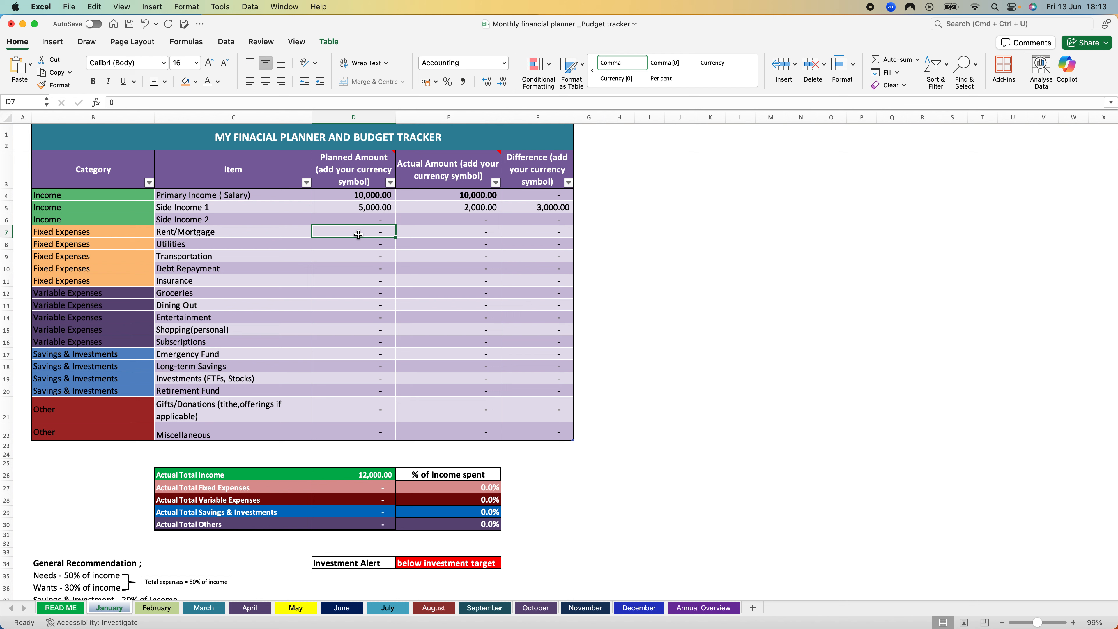
{"action": "type", "text": "3000"}
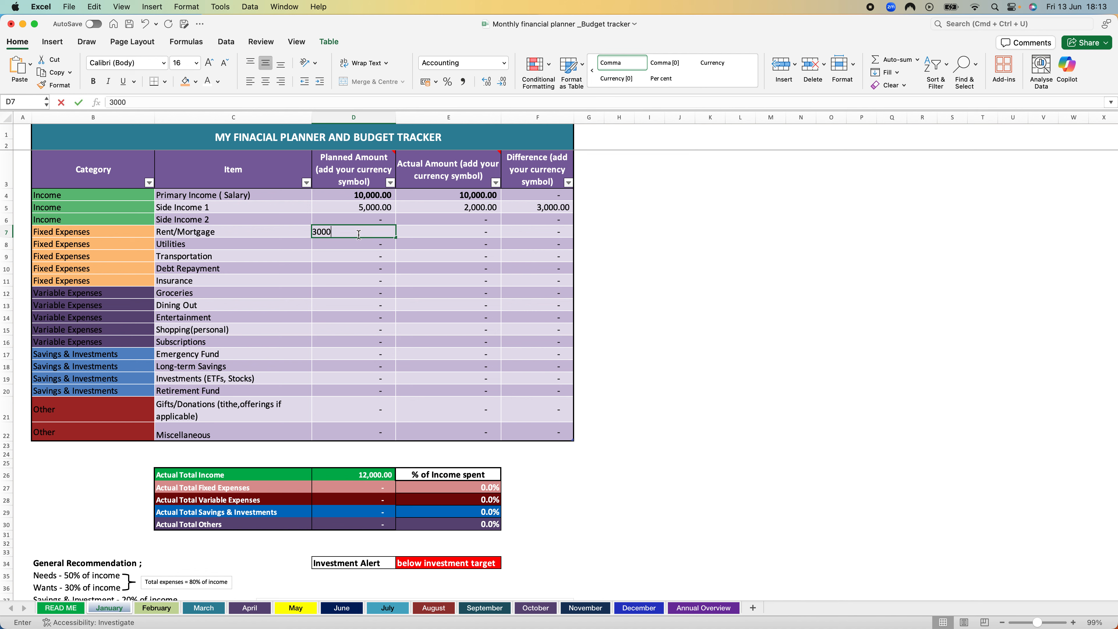
{"action": "key", "text": "Return"}
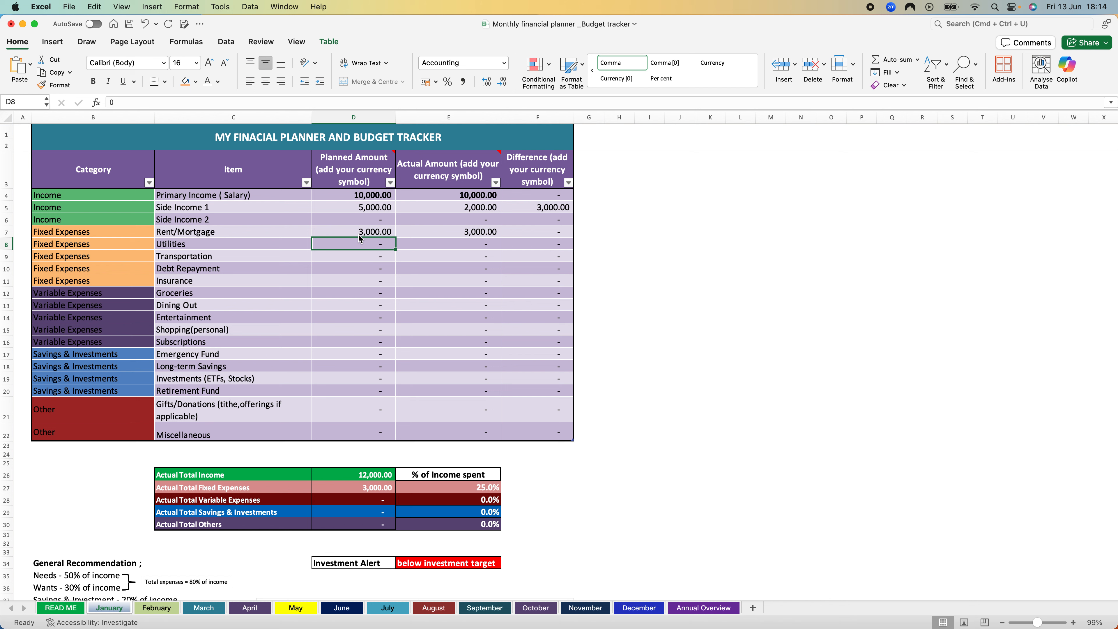
{"action": "type", "text": "1000"}
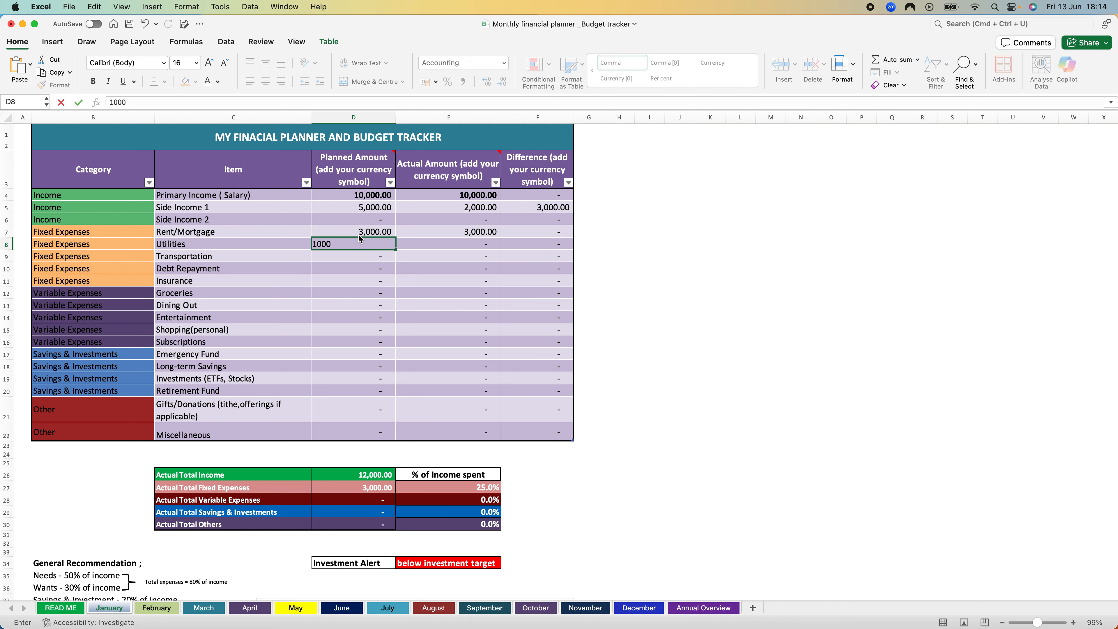
{"action": "key", "text": "Return"}
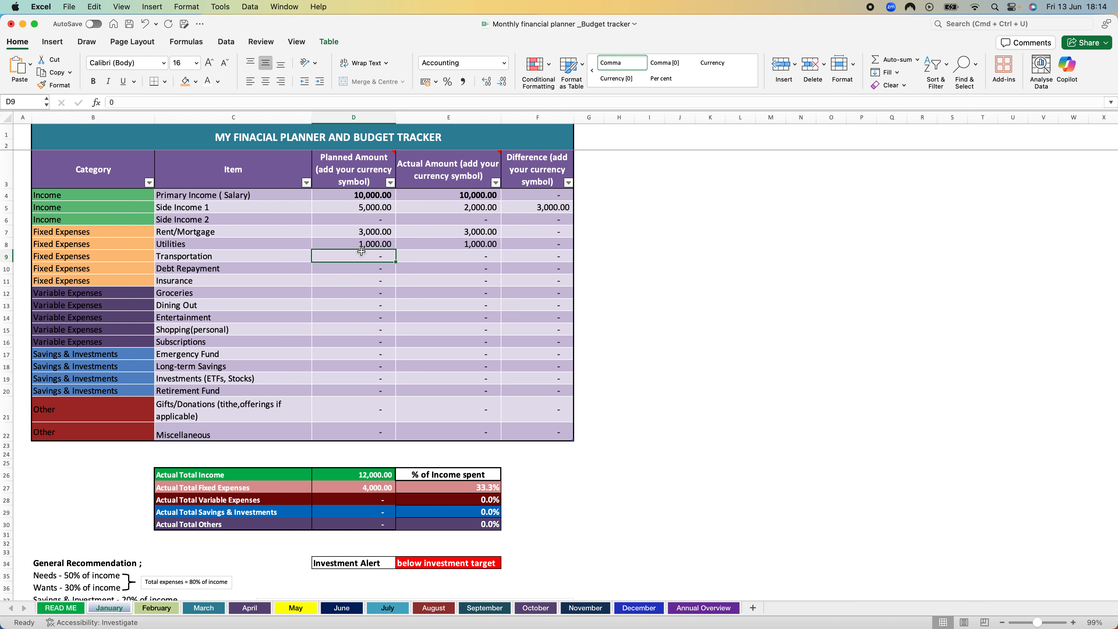
{"action": "type", "text": "1000"}
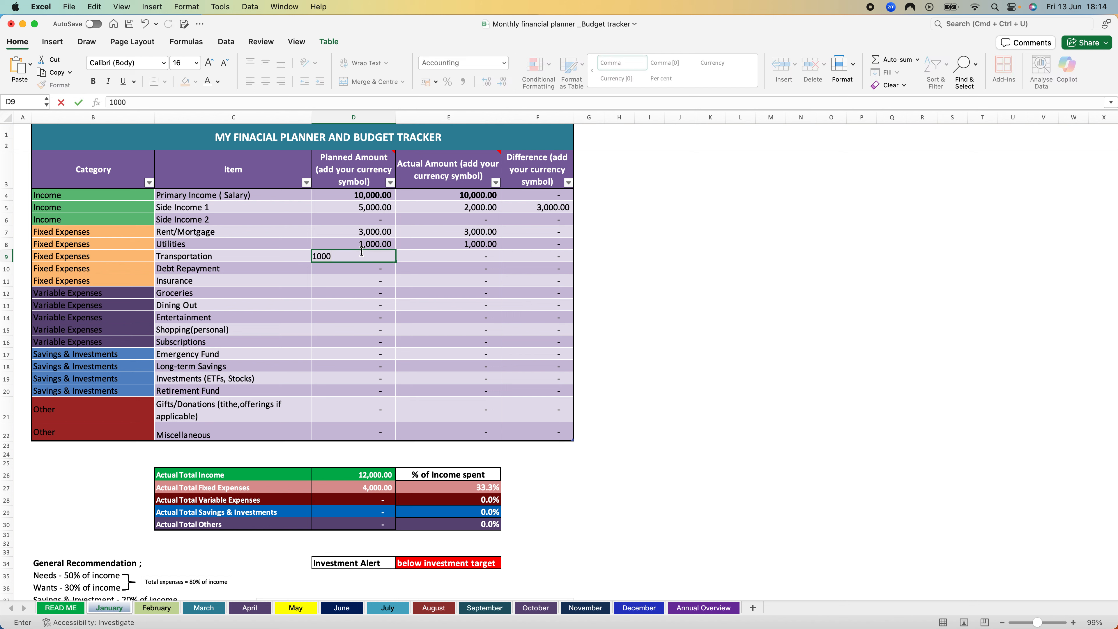
{"action": "key", "text": "Return"}
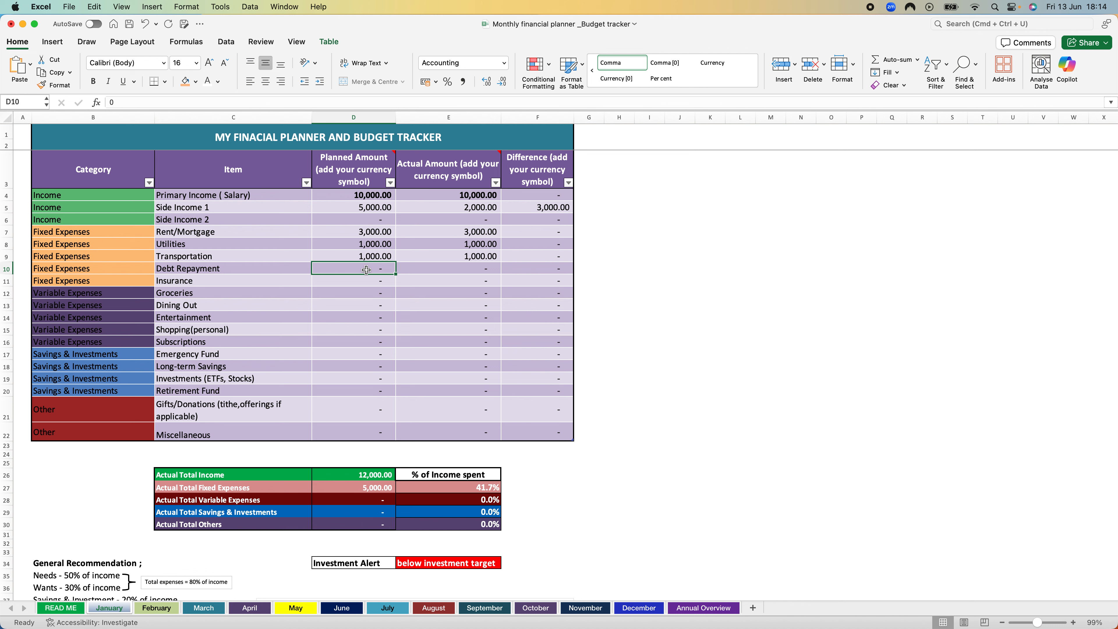
Step: Set the planned fixed expenses to 2000 for Debt Repayment and 500 for Insurance
{"action": "type", "text": "2000"}
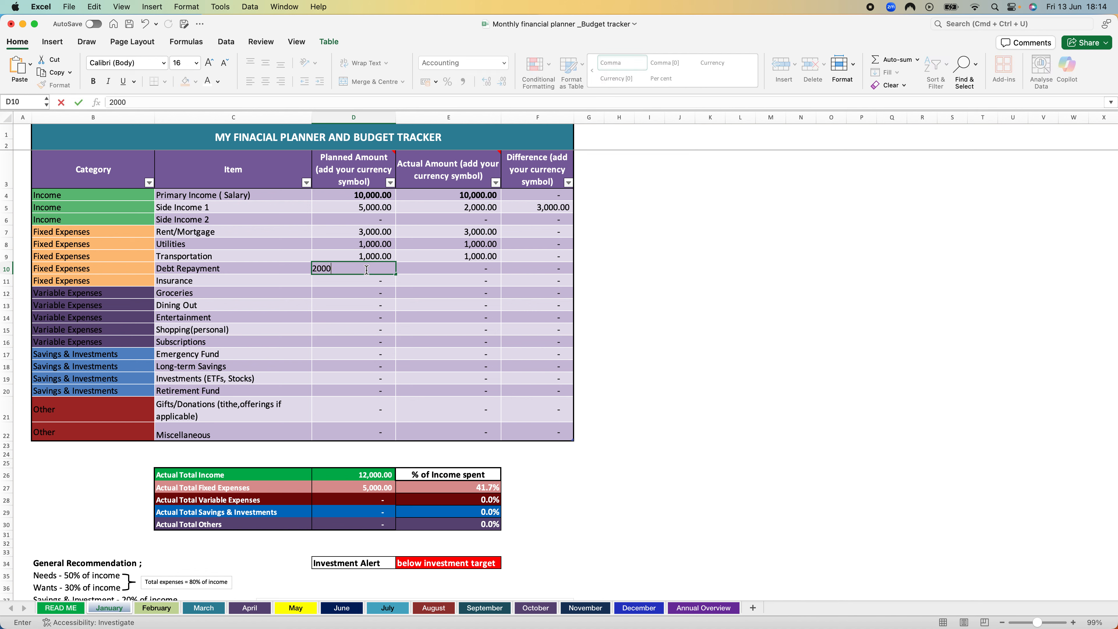
{"action": "key", "text": "Return"}
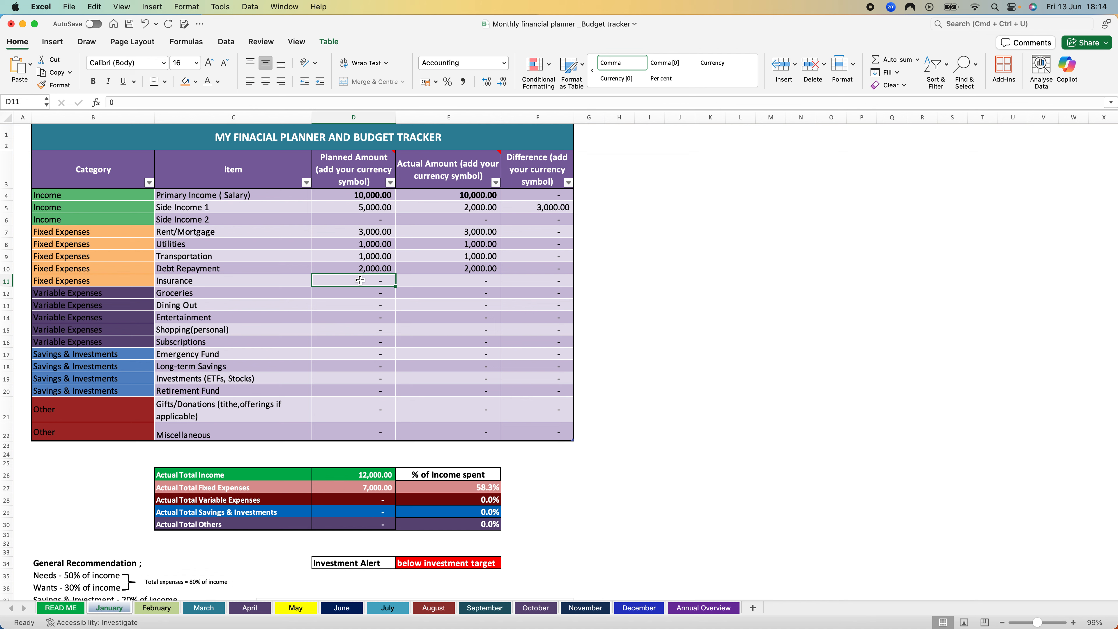
{"action": "type", "text": "500"}
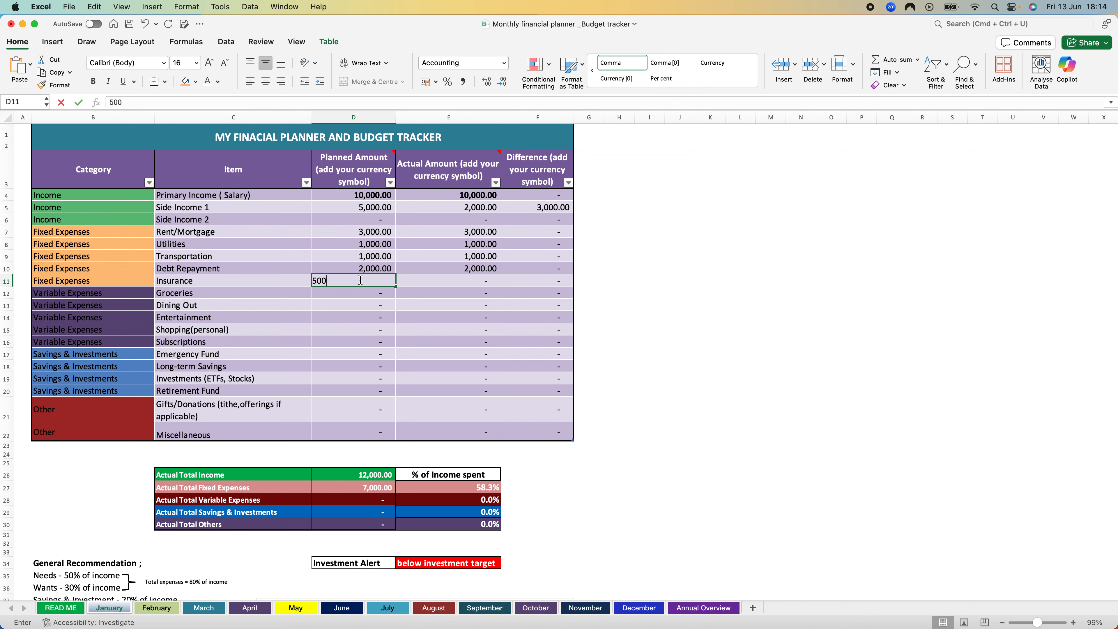
{"action": "key", "text": "Return"}
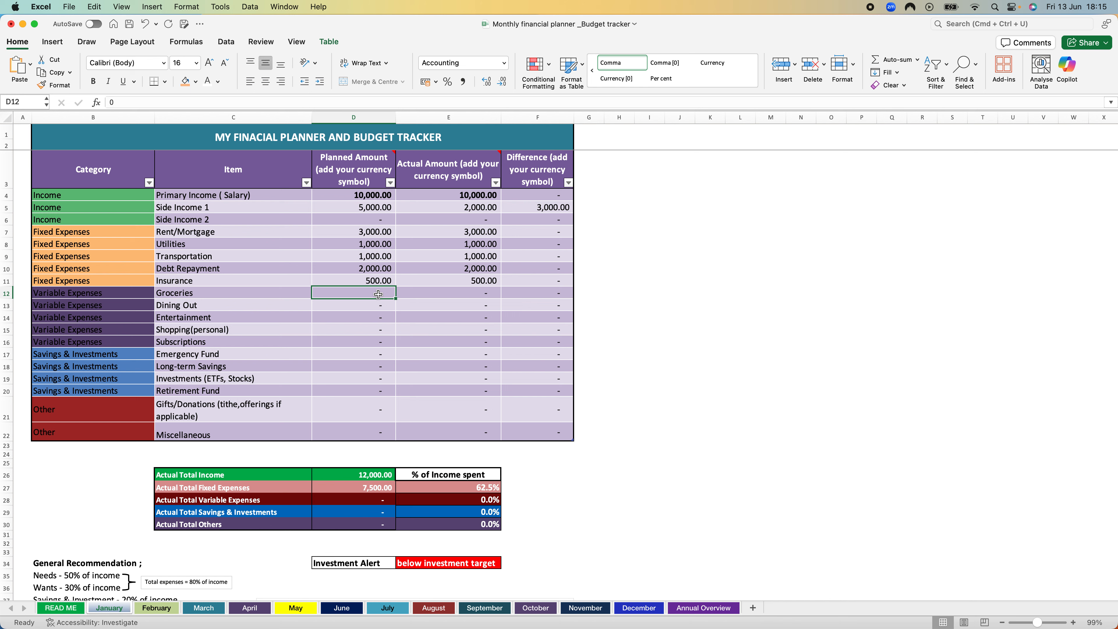
Step: Enter 1000 as both the planned and the actual amount for the Groceries variable expense
{"action": "type", "text": "1000"}
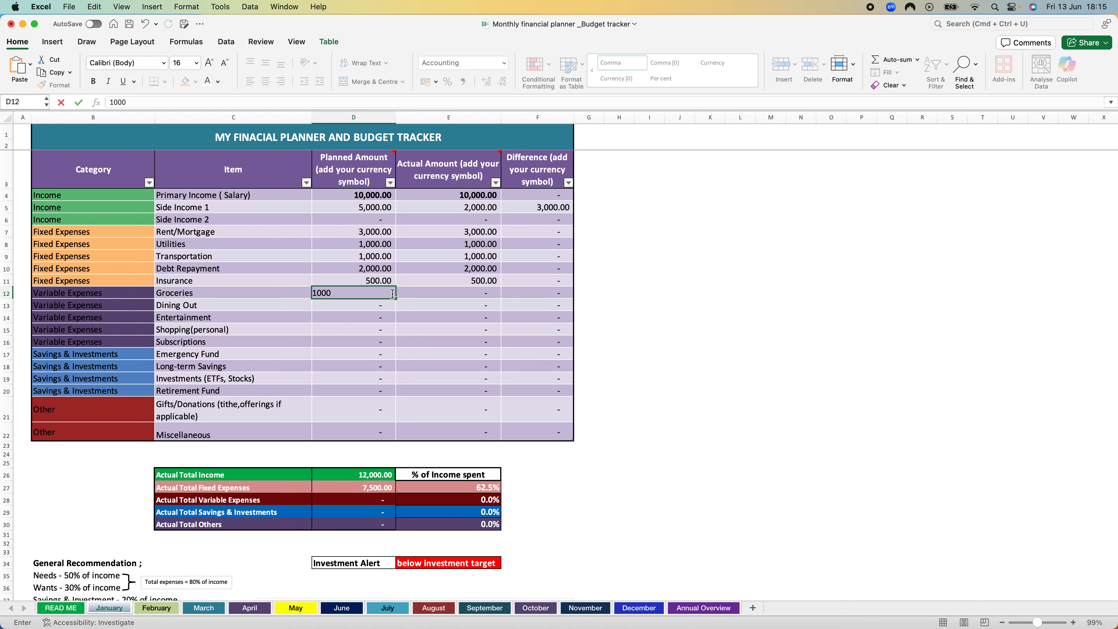
{"action": "left_click", "coordinate": [442, 294]}
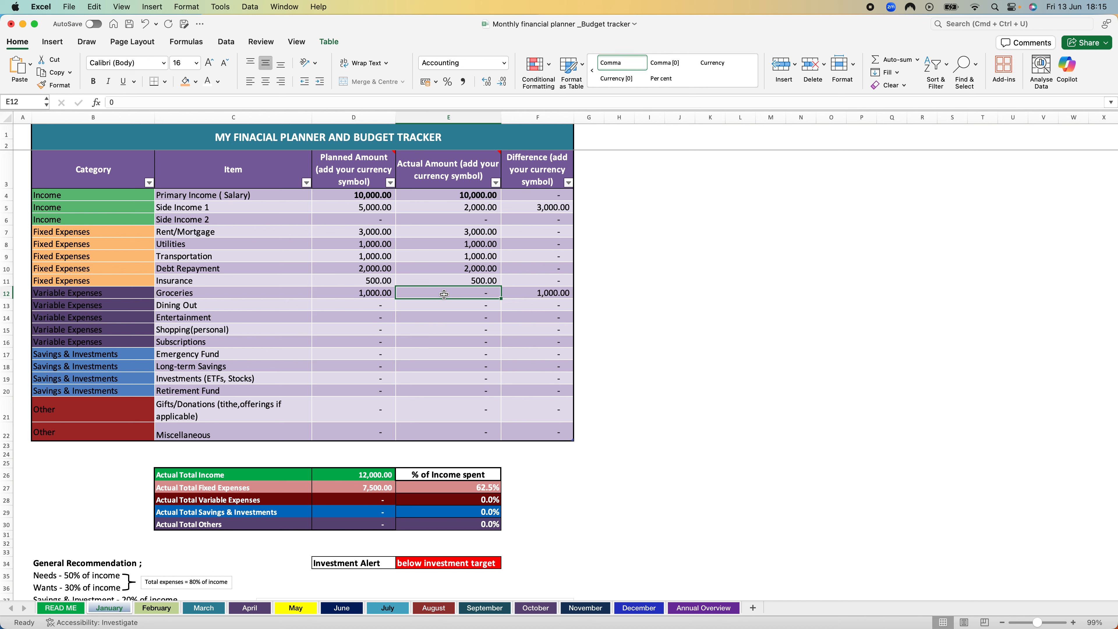
{"action": "type", "text": "1000"}
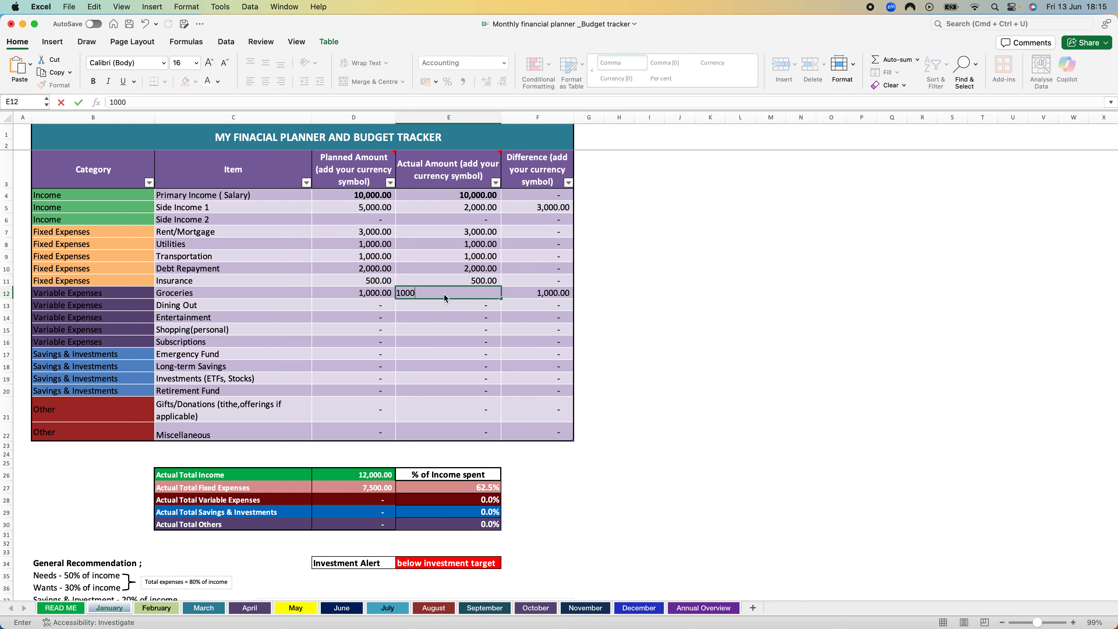
{"action": "key", "text": "Return"}
{"action": "key", "text": "Return"}
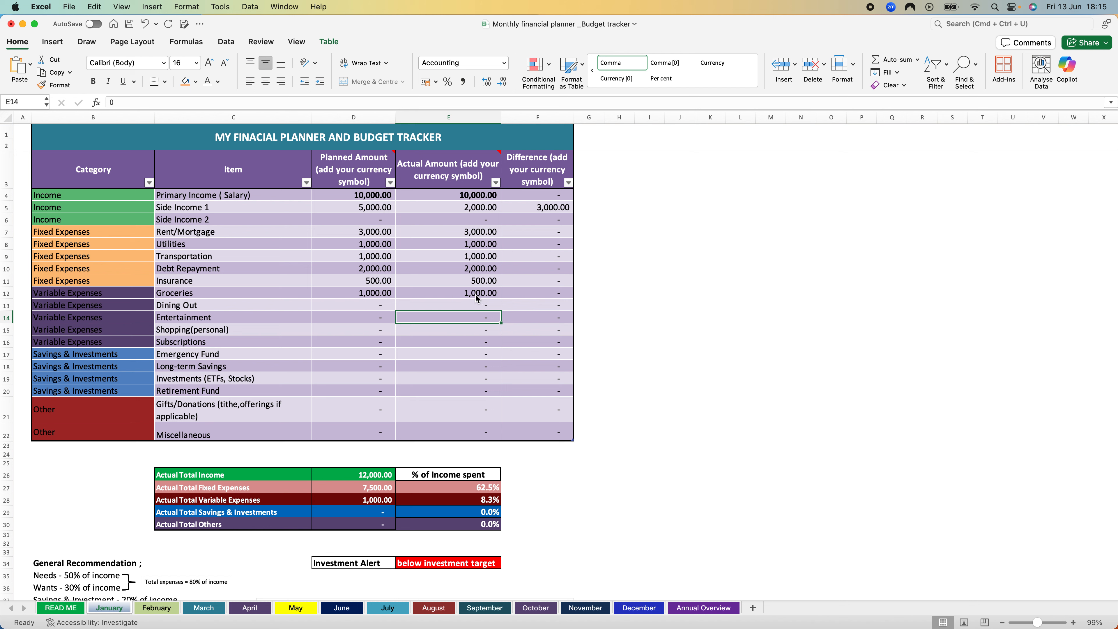
Step: Enter a planned amount of 200 and an actual amount of 150 for the Dining Out variable expense
{"action": "left_click", "coordinate": [337, 306]}
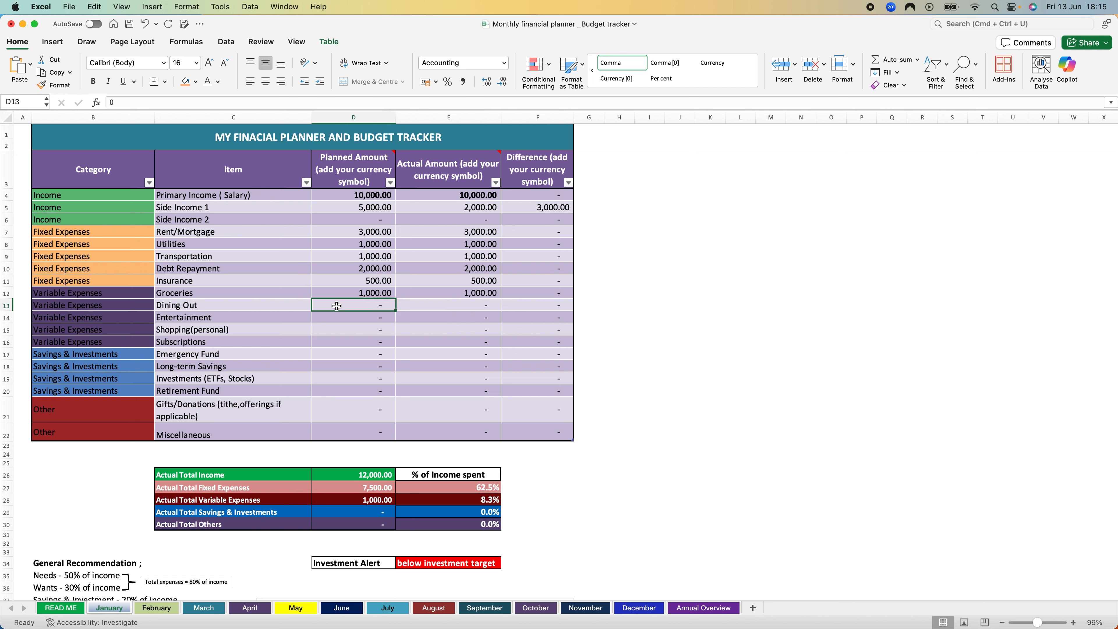
{"action": "type", "text": "200"}
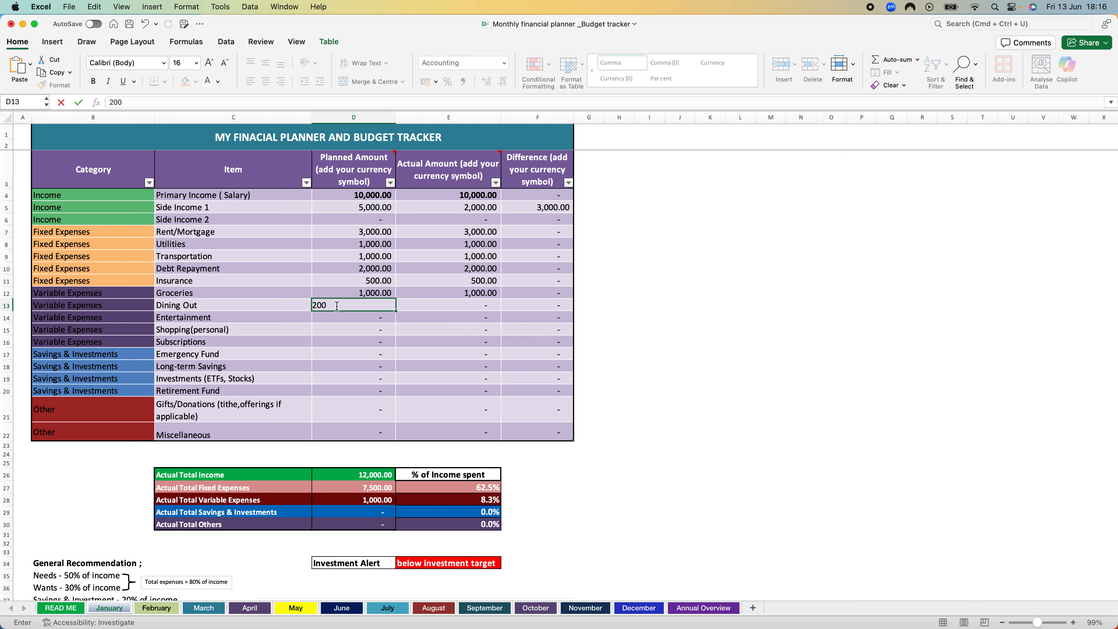
{"action": "left_click", "coordinate": [429, 301]}
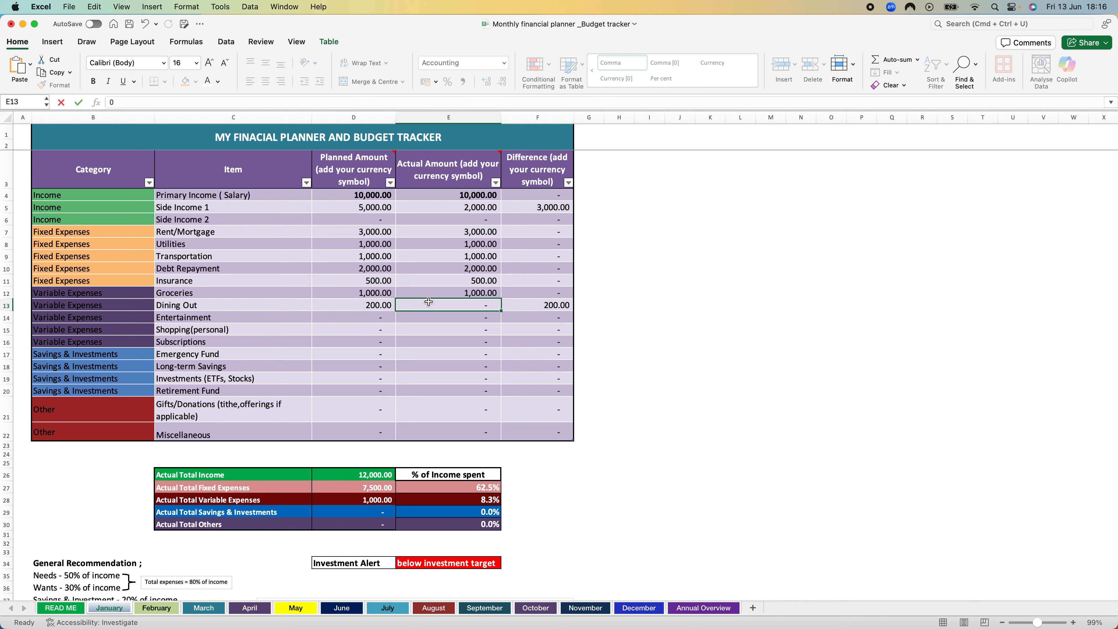
{"action": "type", "text": "150"}
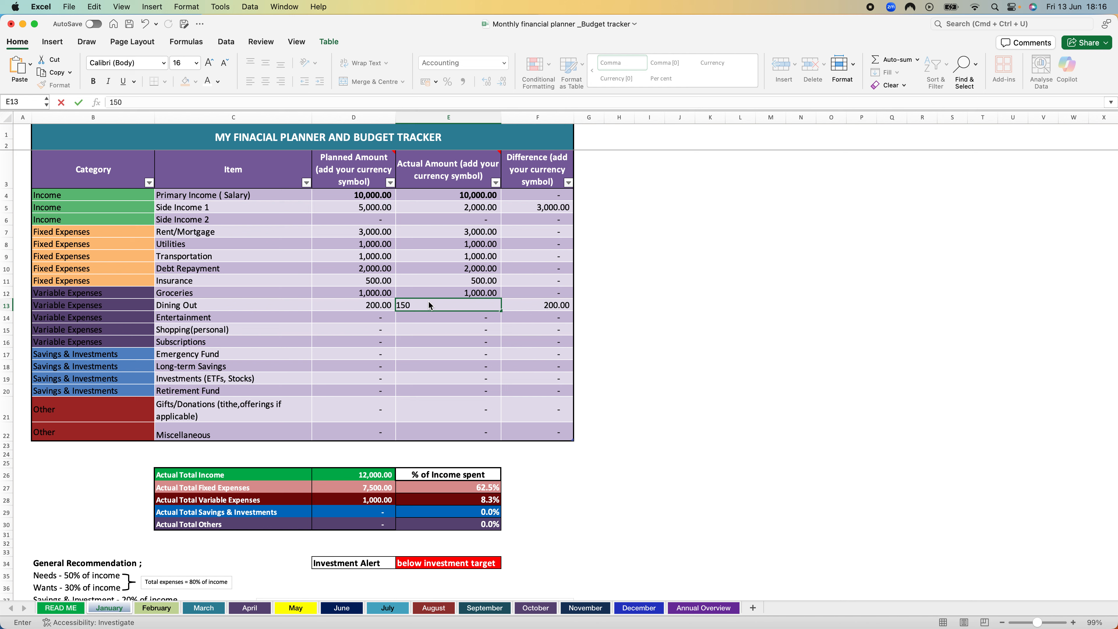
{"action": "key", "text": "Return"}
Step: Enter 300 as both the planned and the actual amount for the Entertainment variable expense
{"action": "left_click", "coordinate": [376, 314]}
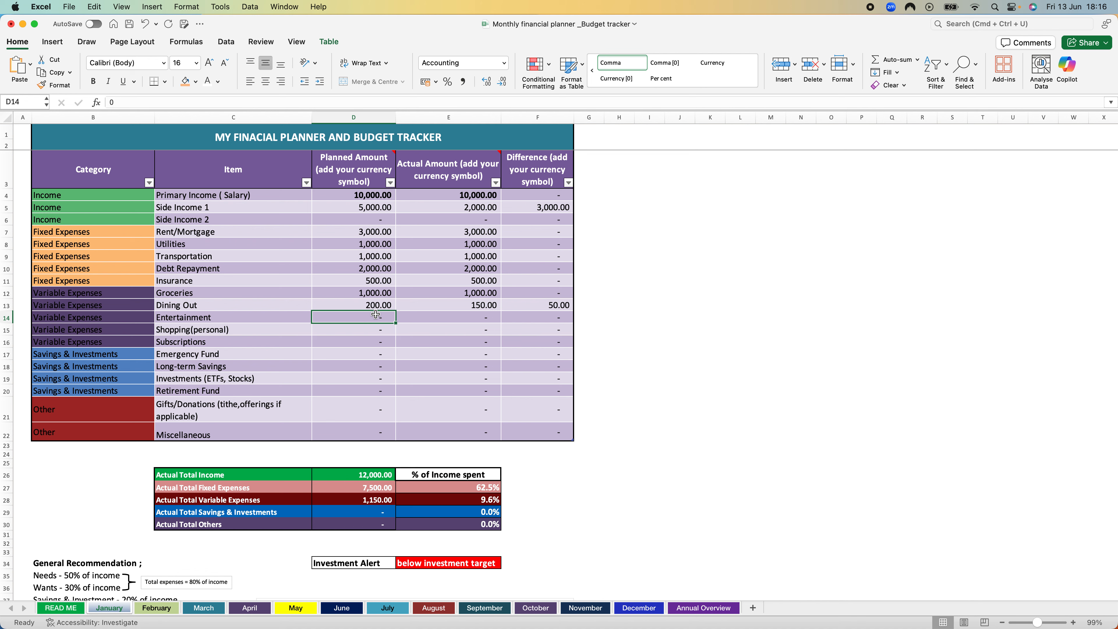
{"action": "type", "text": "300"}
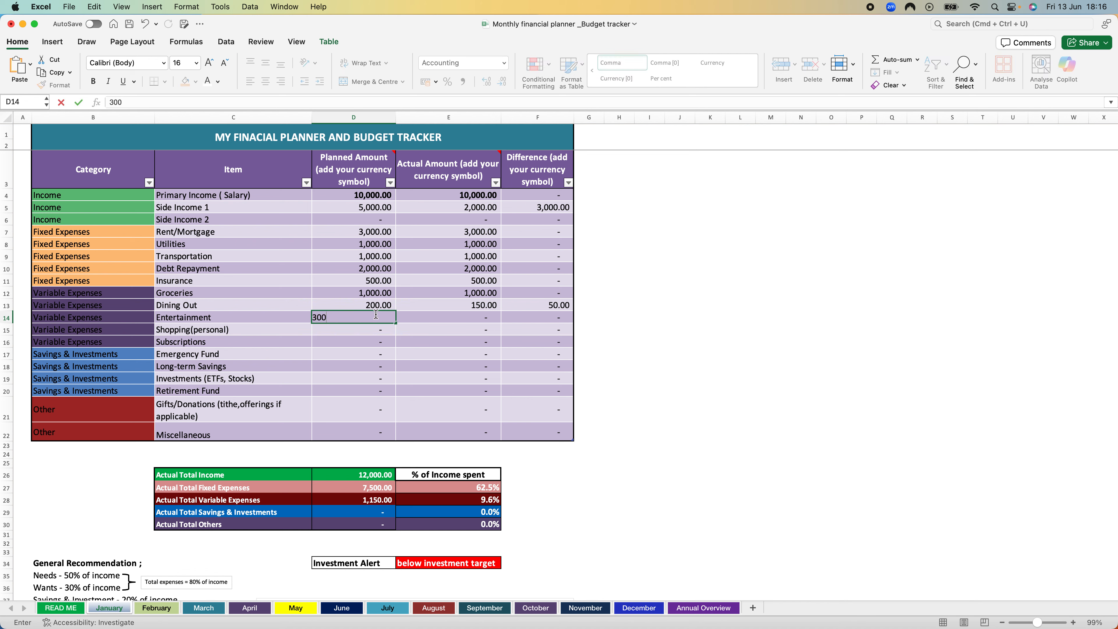
{"action": "key", "text": "Tab"}
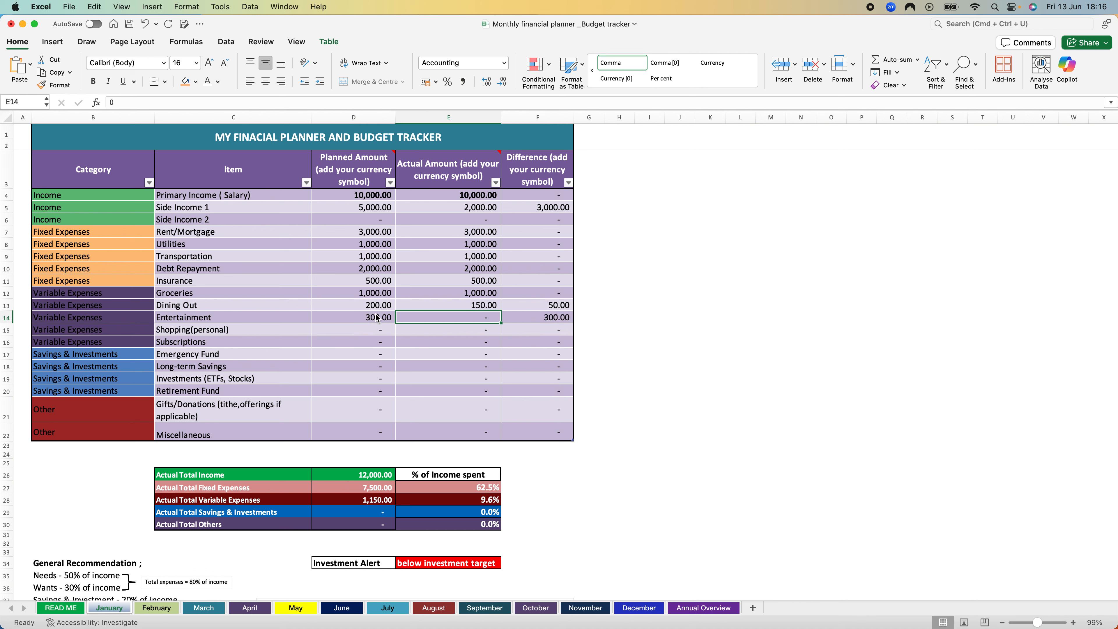
{"action": "type", "text": "300"}
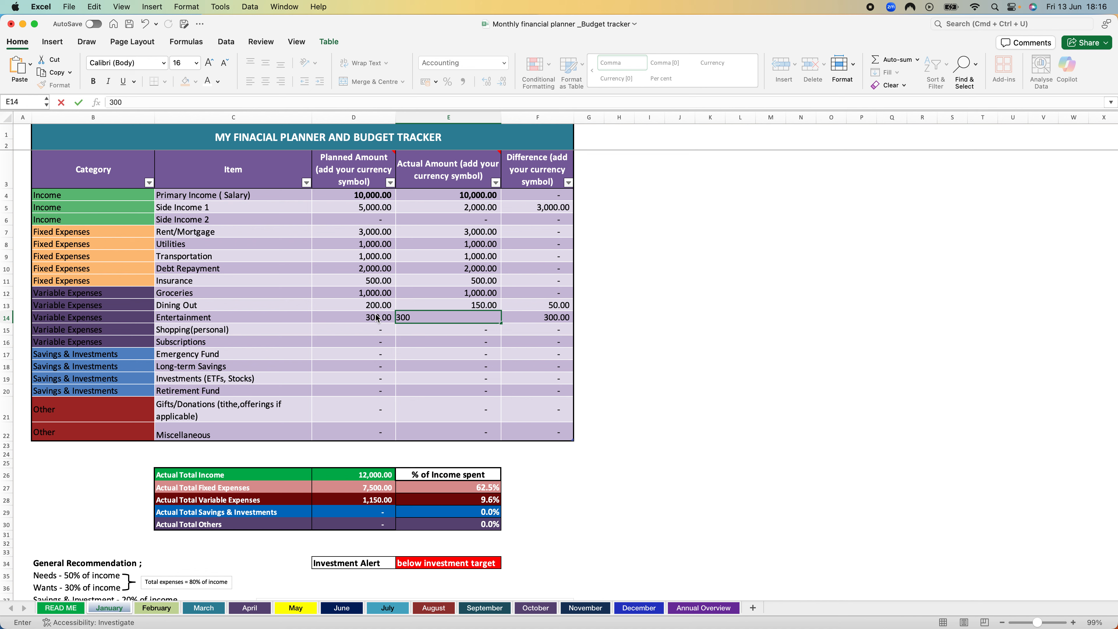
{"action": "key", "text": "Return"}
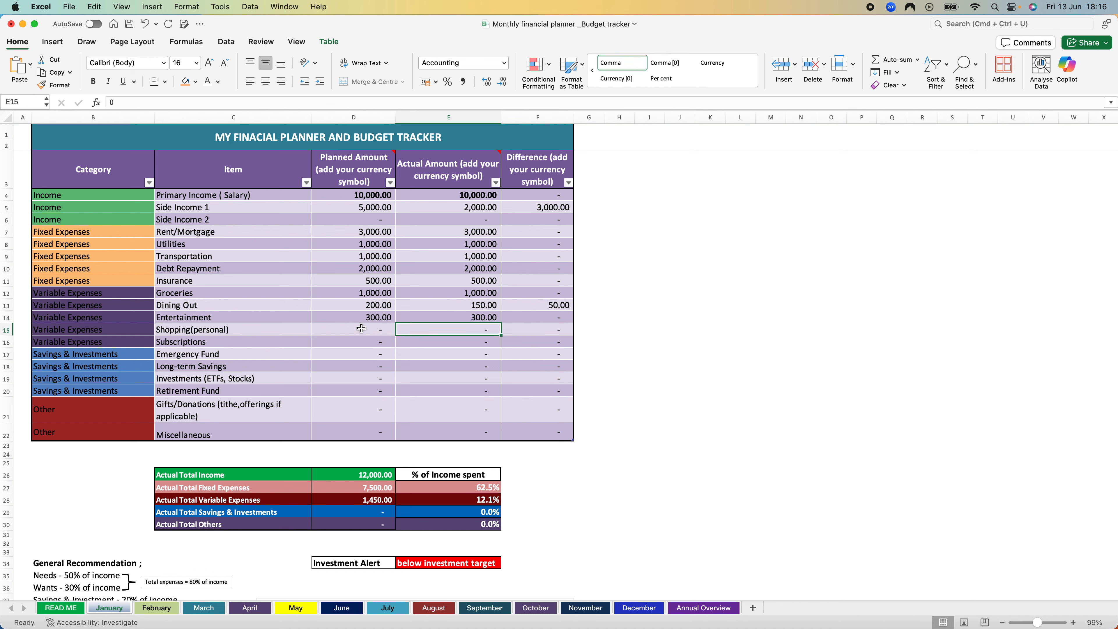
Step: Enter a planned amount of 500 and an actual amount of 400 for the Shopping(personal) variable expense
{"action": "left_click", "coordinate": [361, 328]}
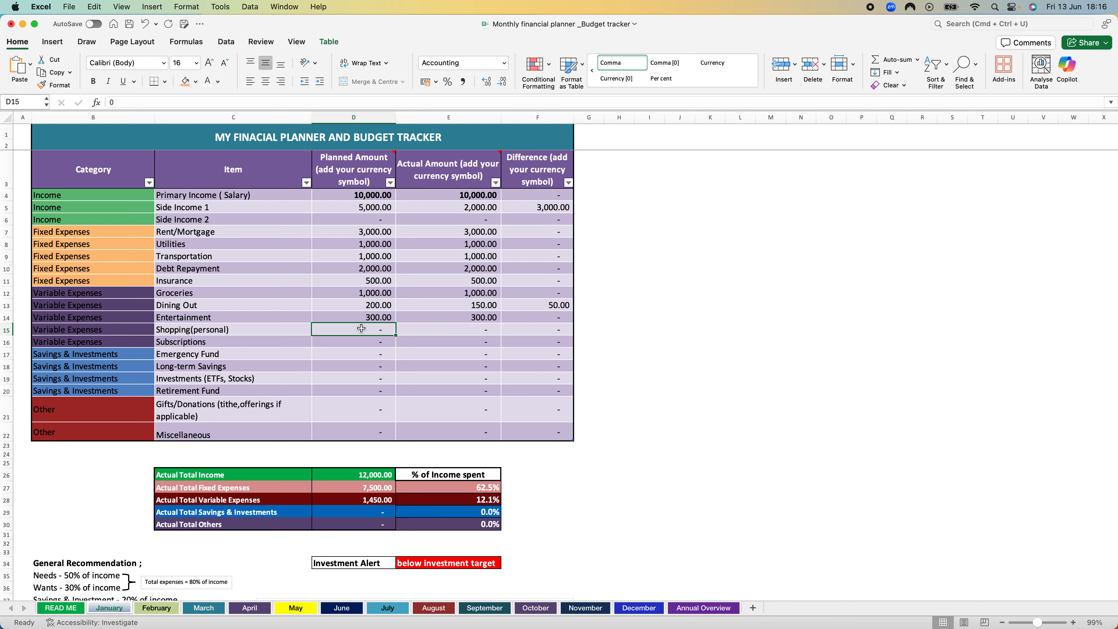
{"action": "type", "text": "500"}
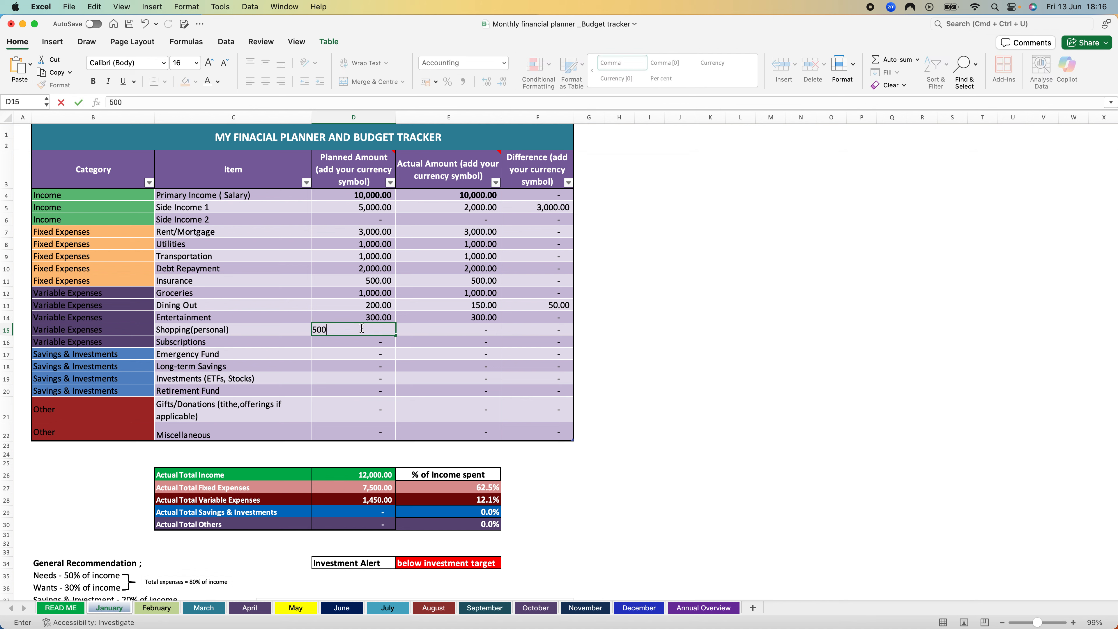
{"action": "key", "text": "Tab"}
{"action": "type", "text": "400"}
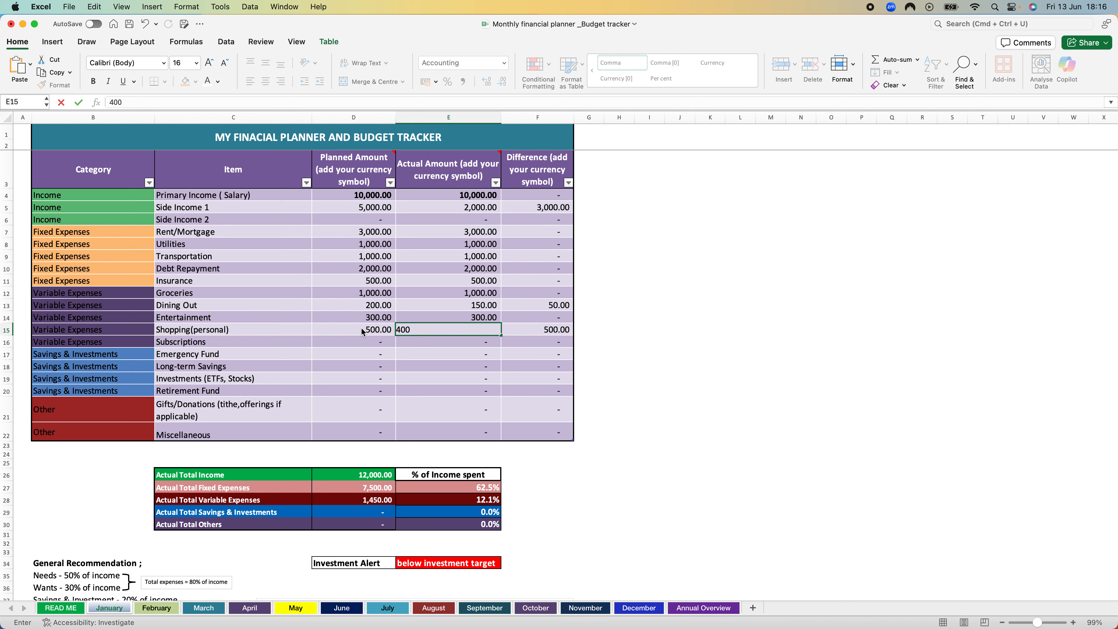
{"action": "key", "text": "Return"}
Step: Enter 200 planned and 100 actual for Subscriptions, and select the actual amounts from Rent/Mortgage through Subscriptions
{"action": "key", "text": "Left"}
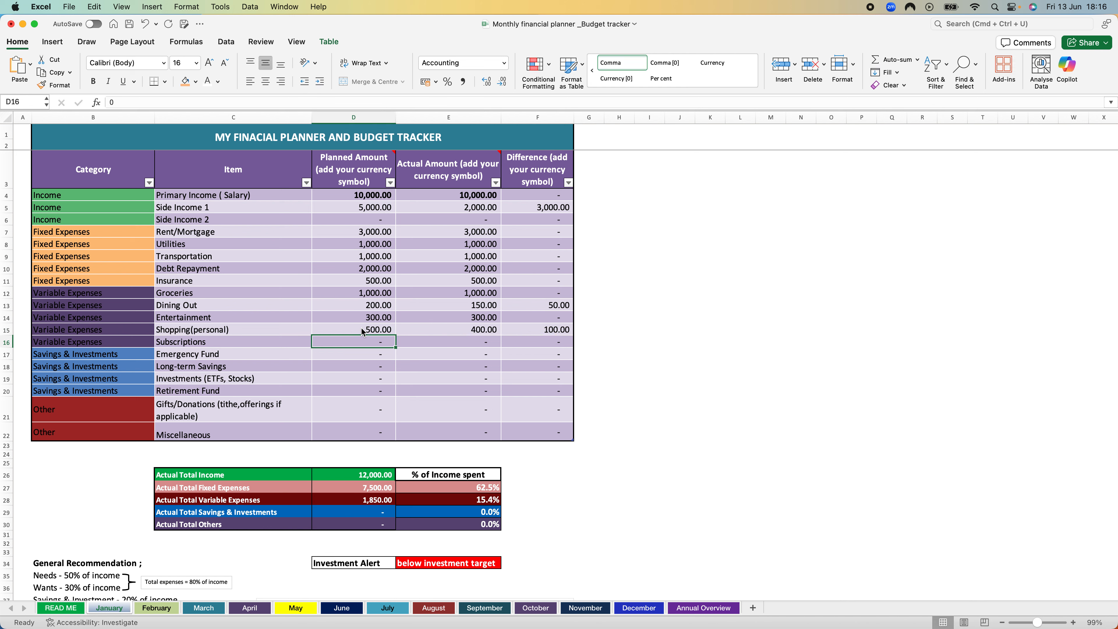
{"action": "type", "text": "200"}
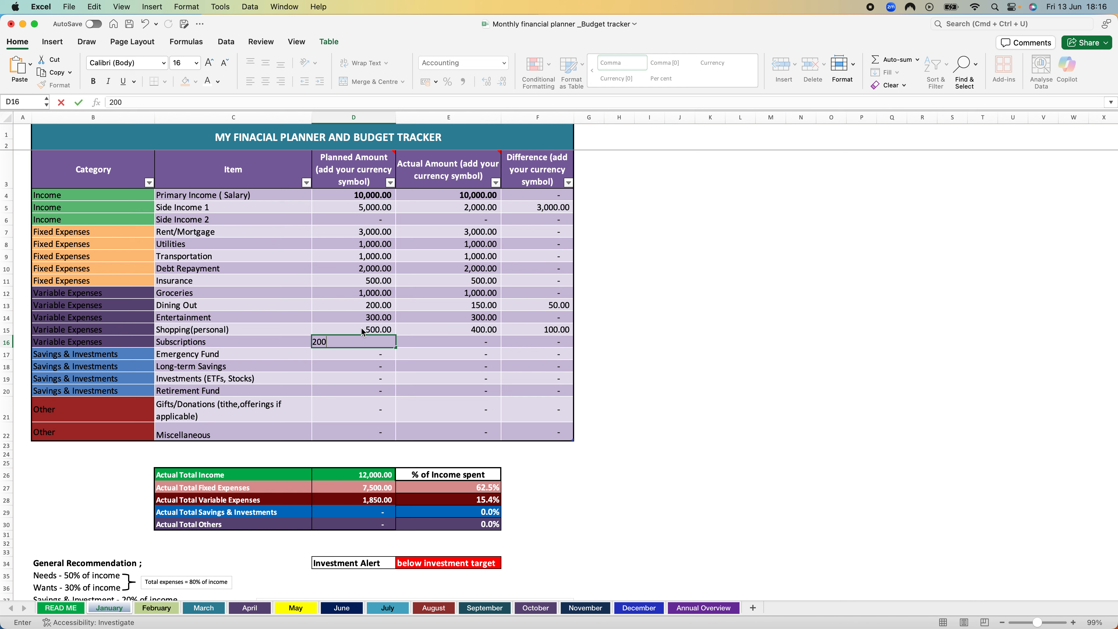
{"action": "key", "text": "Tab"}
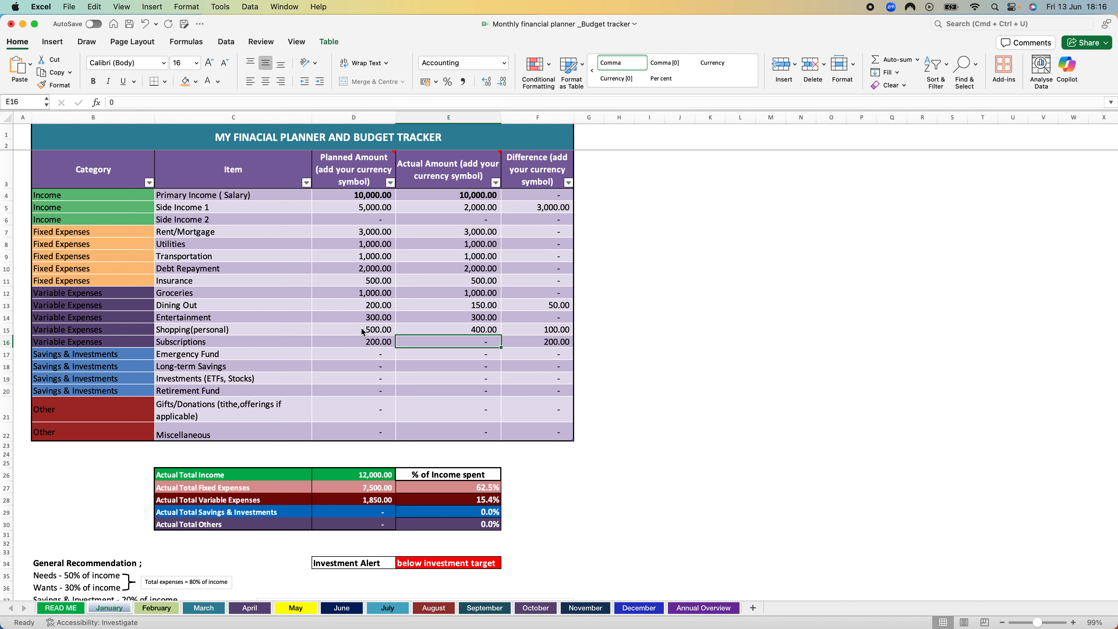
{"action": "type", "text": "100"}
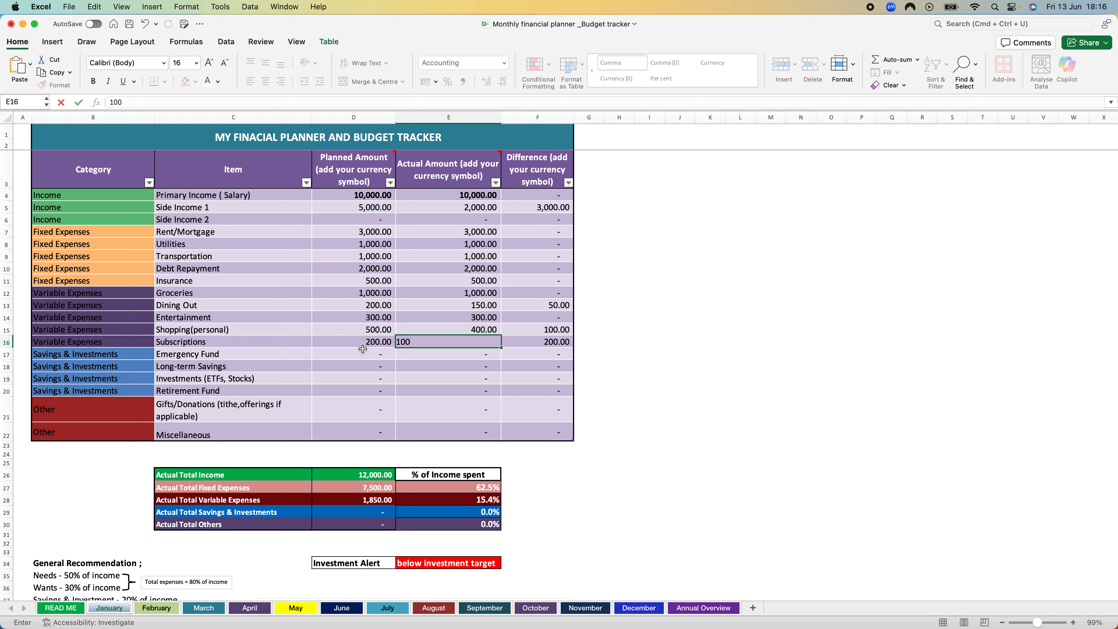
{"action": "left_click", "coordinate": [375, 342]}
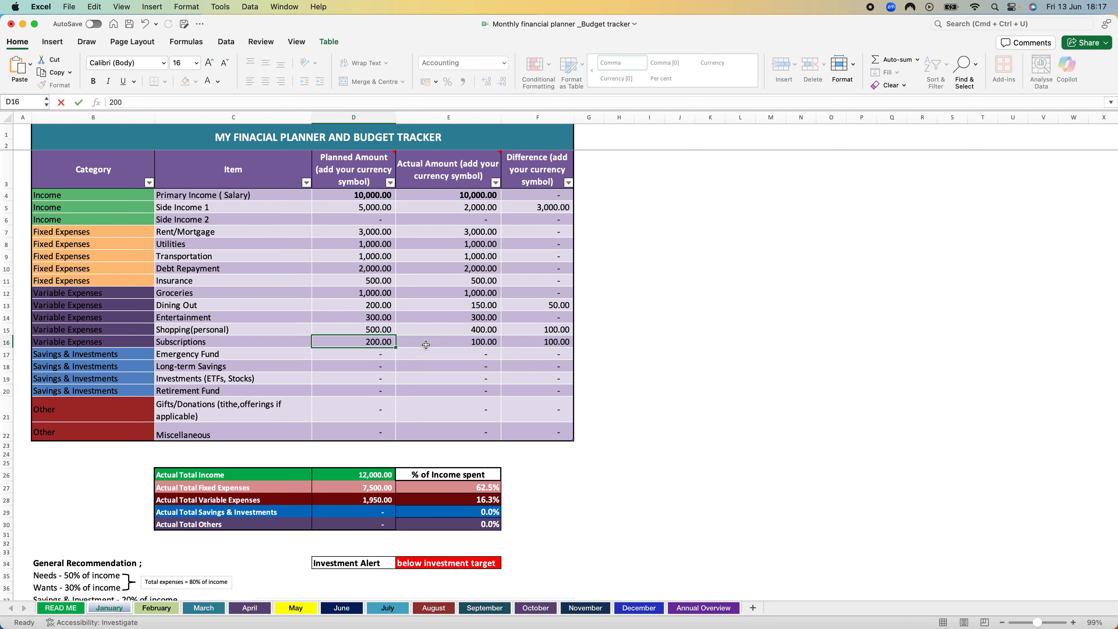
{"action": "key", "text": "Tab"}
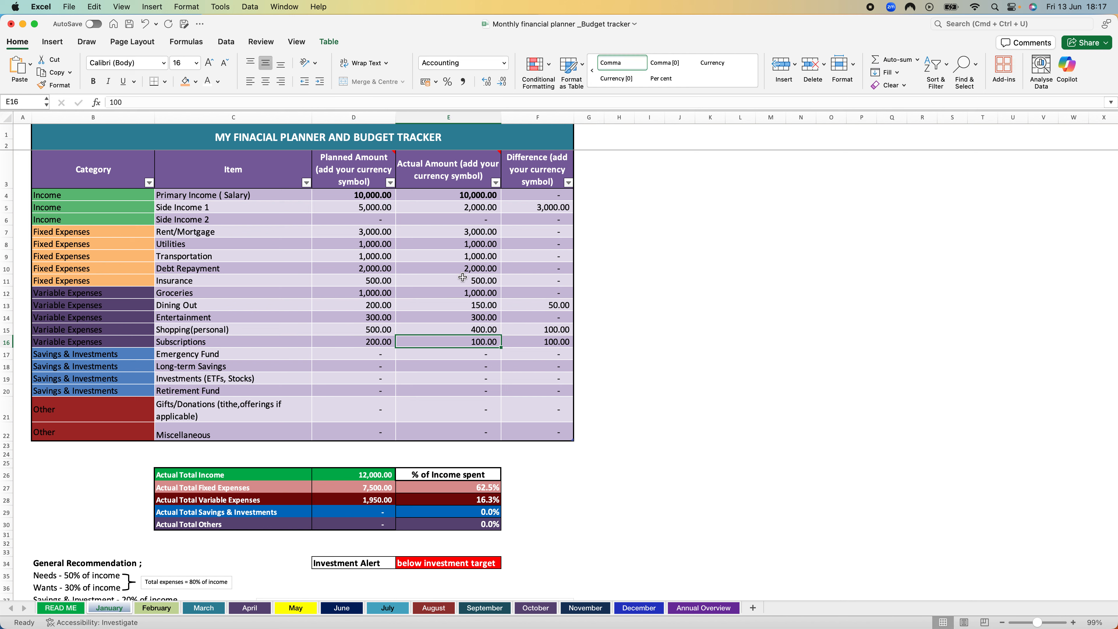
{"action": "left_click_drag", "start_coordinate": [476, 230], "coordinate": [478, 341]}
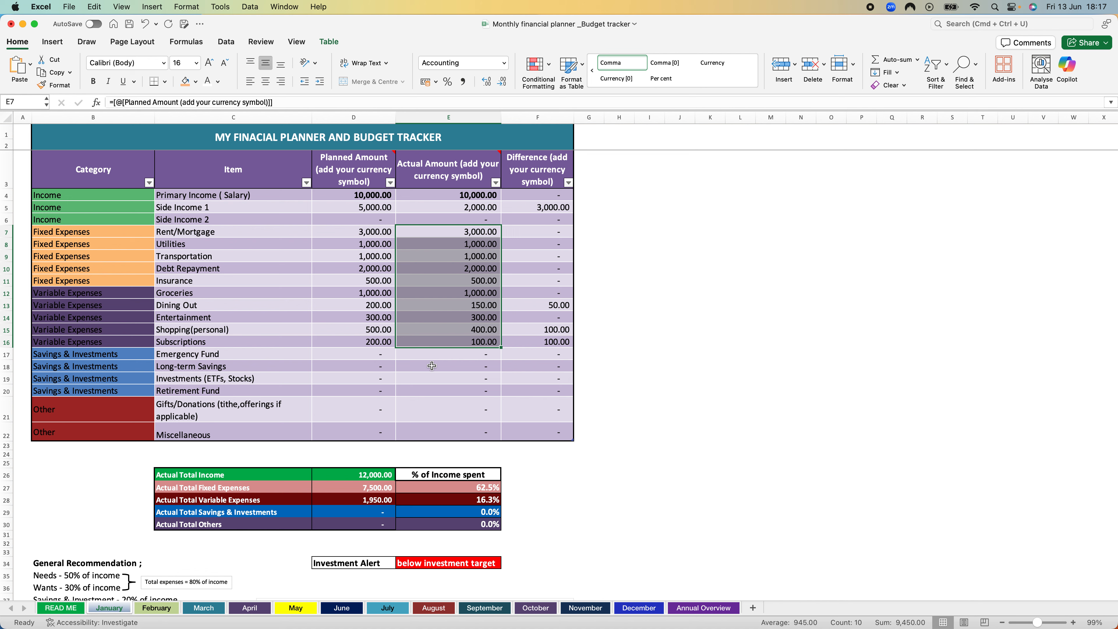
Step: Enter 500 as both the planned and the actual amount for the Emergency Fund
{"action": "left_click", "coordinate": [381, 354]}
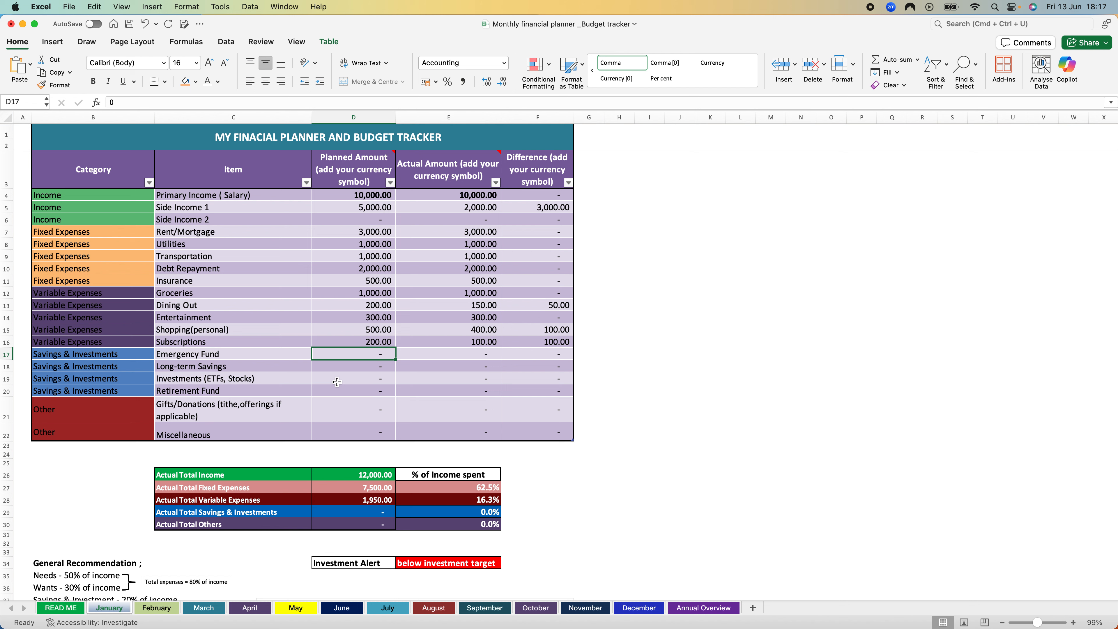
{"action": "type", "text": "500"}
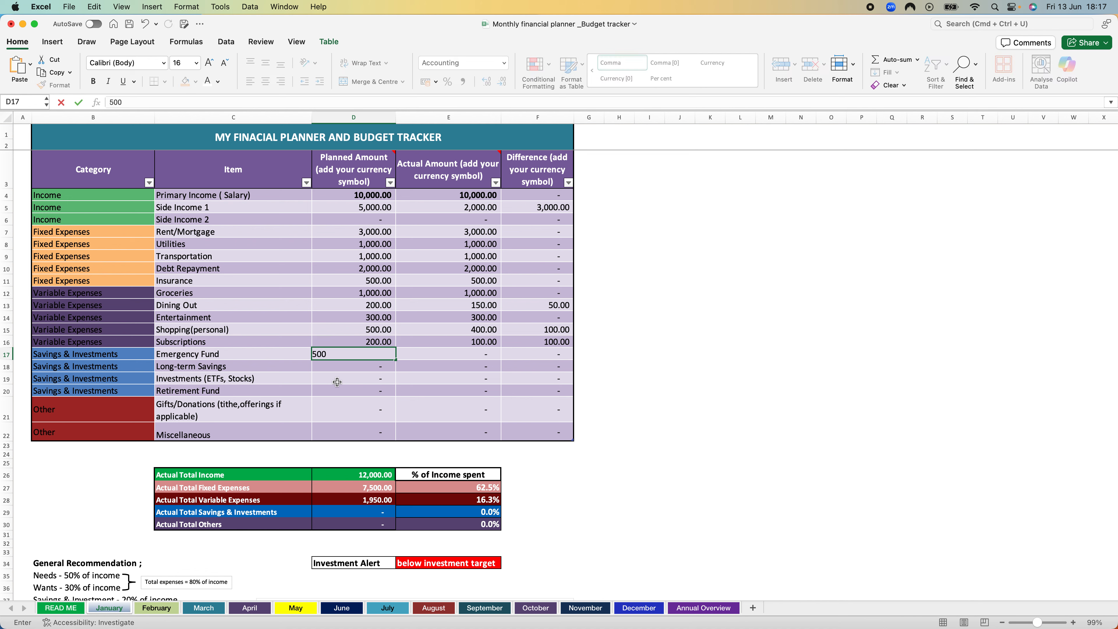
{"action": "key", "text": "Return"}
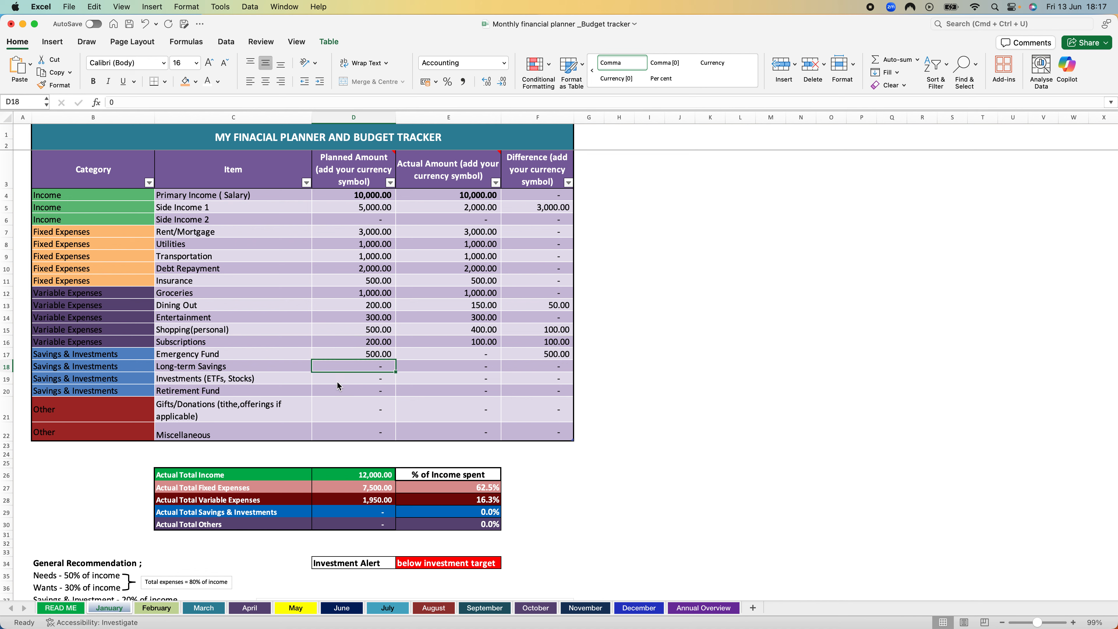
{"action": "left_click", "coordinate": [441, 356]}
{"action": "type", "text": "500"}
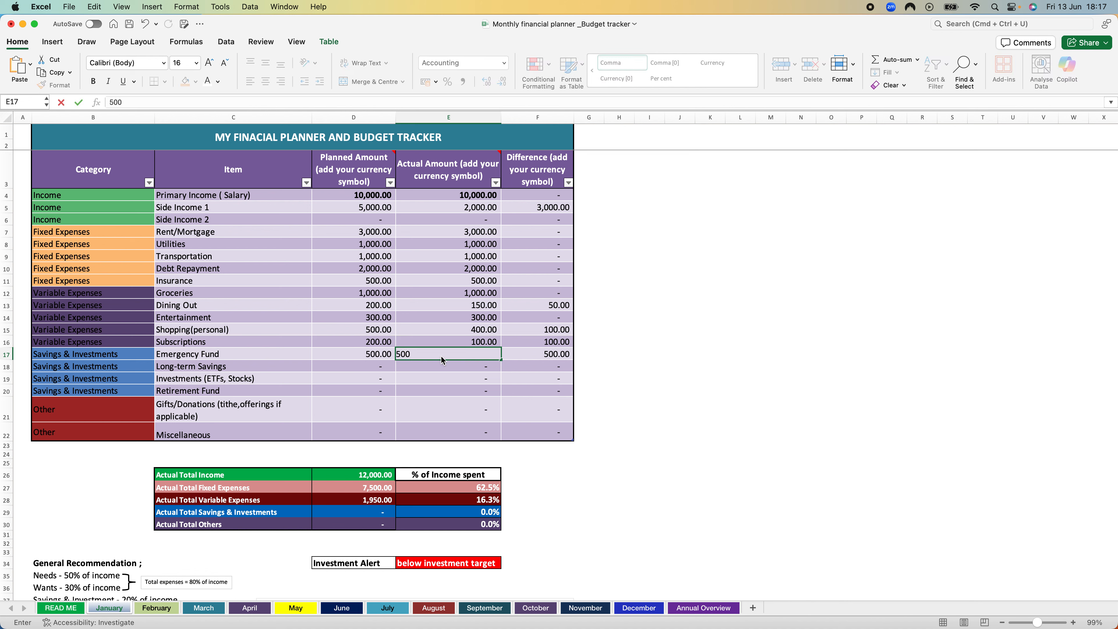
{"action": "key", "text": "Return"}
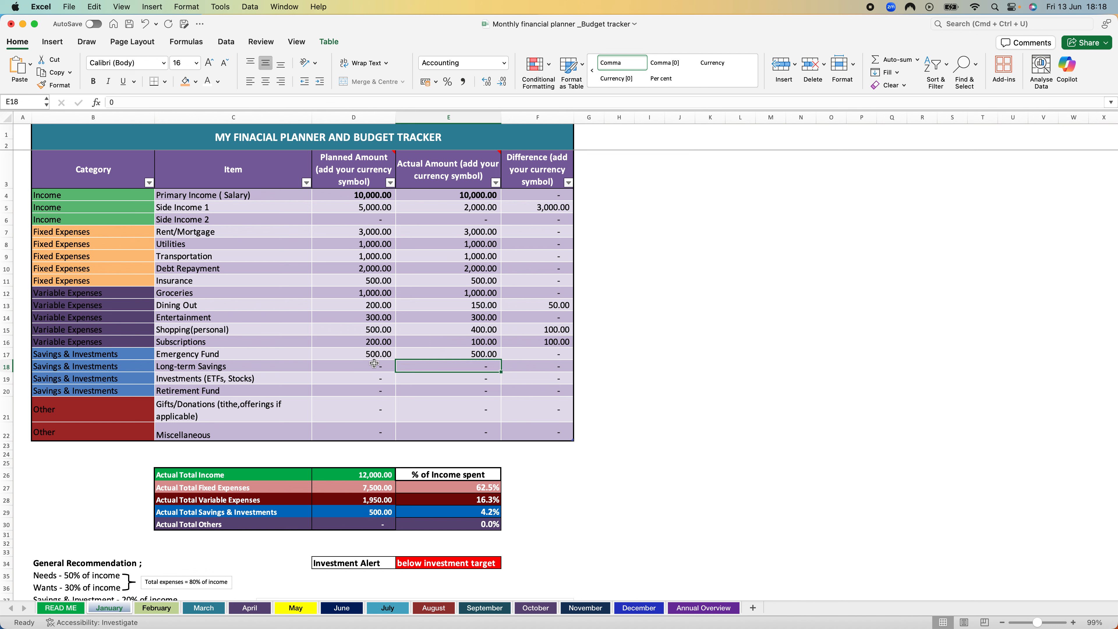
Step: Enter 500 as both the planned and the actual amount for Long-term Savings
{"action": "left_click", "coordinate": [374, 363]}
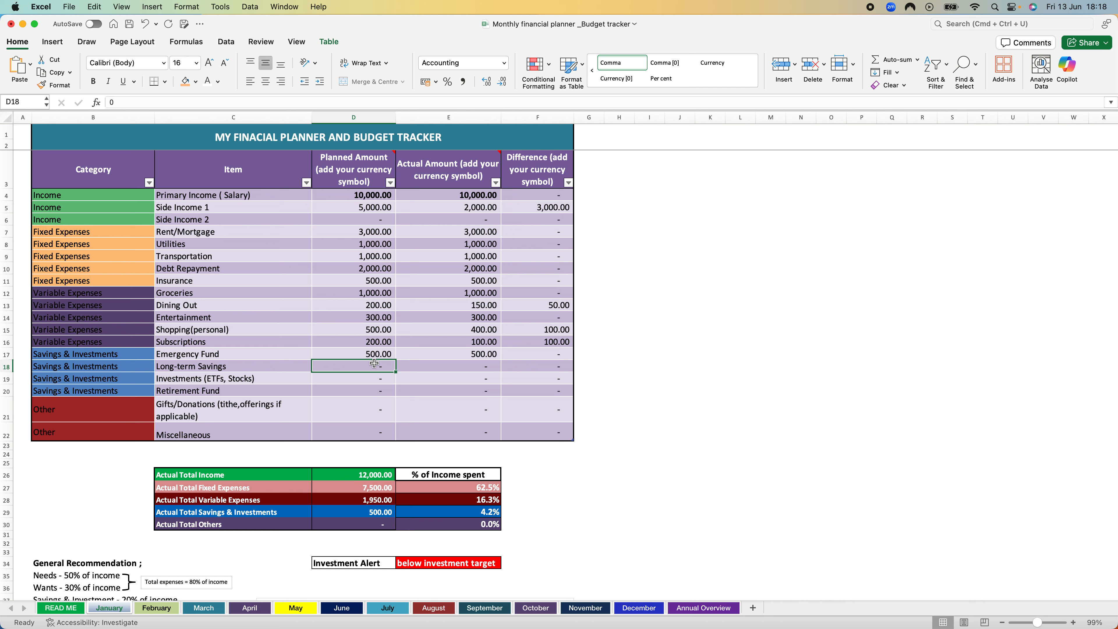
{"action": "type", "text": "500"}
{"action": "key", "text": "Tab"}
{"action": "type", "text": "500"}
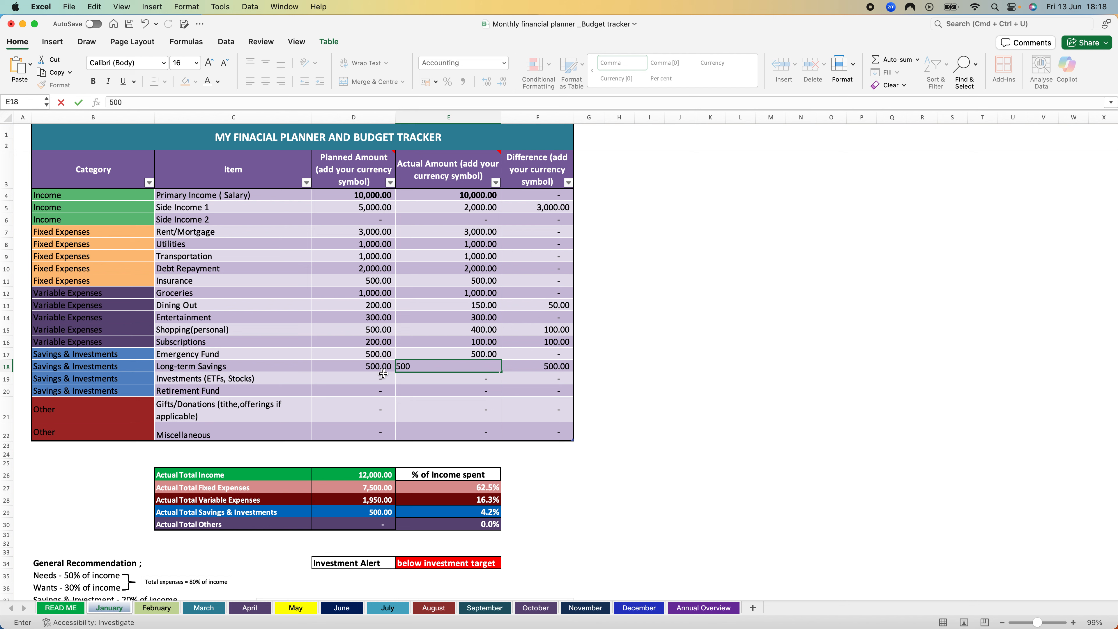
Step: Enter 500 as both the planned and the actual amount for Investments (ETFs, Stocks)
{"action": "left_click", "coordinate": [380, 376]}
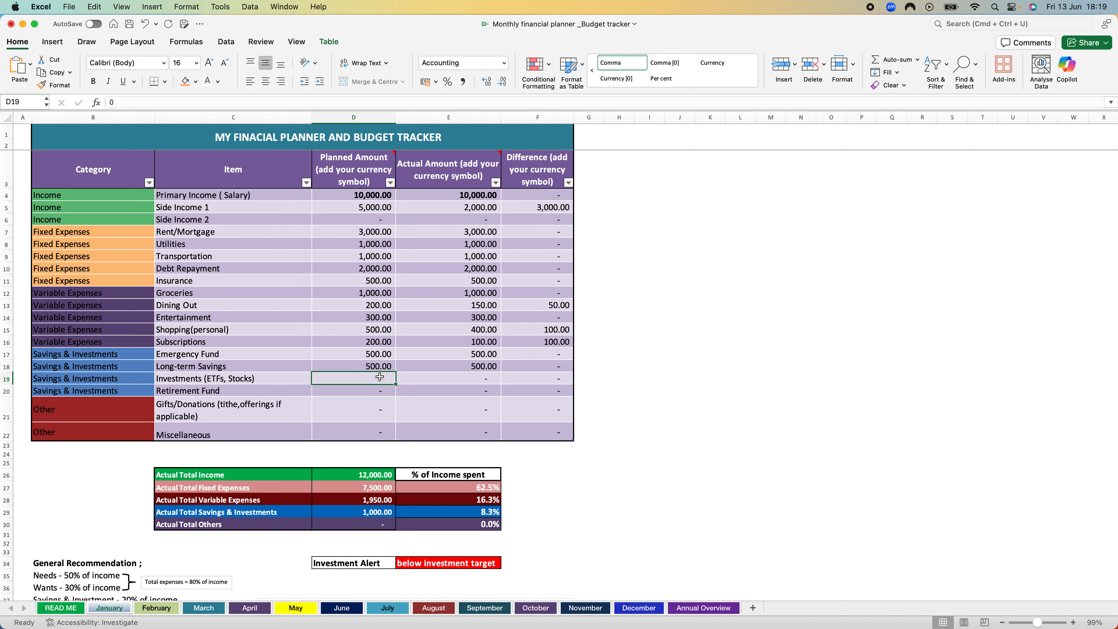
{"action": "type", "text": "500"}
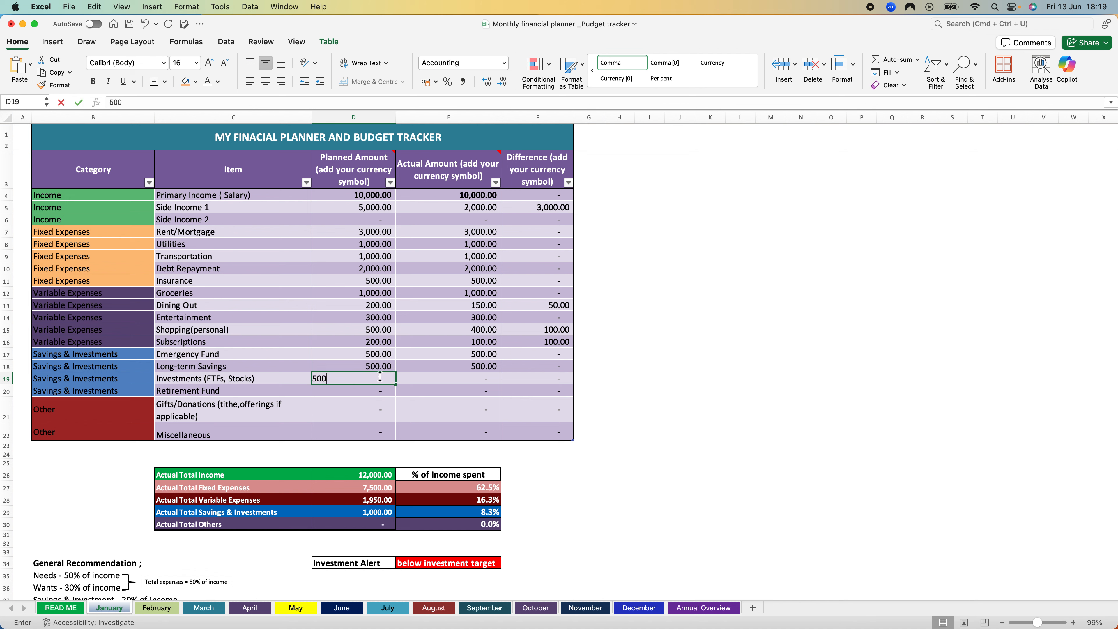
{"action": "key", "text": "Tab"}
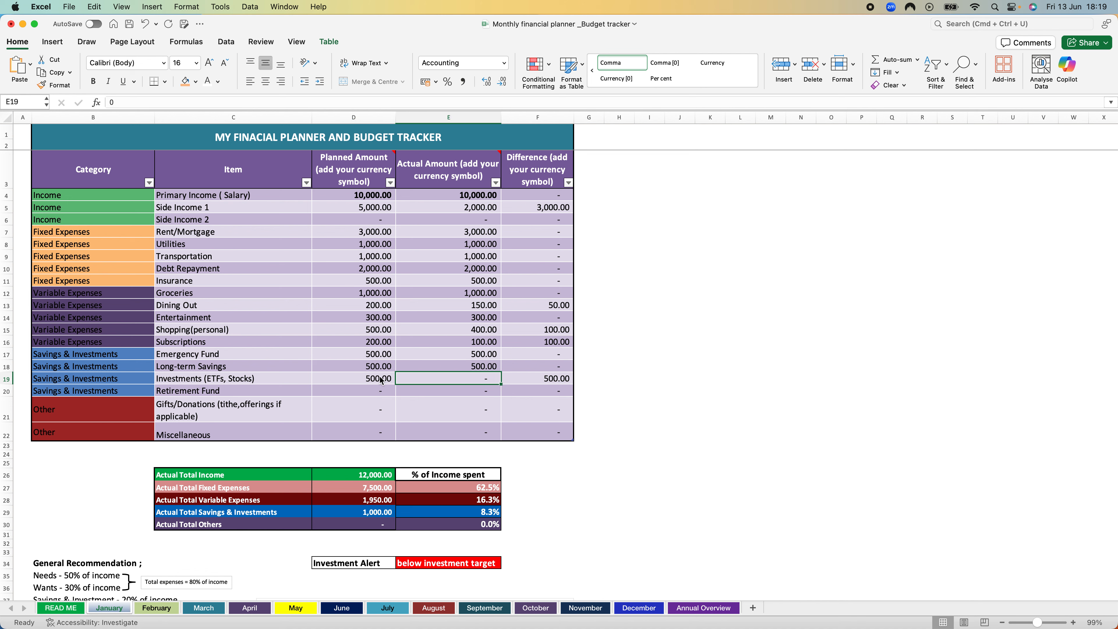
{"action": "type", "text": "500"}
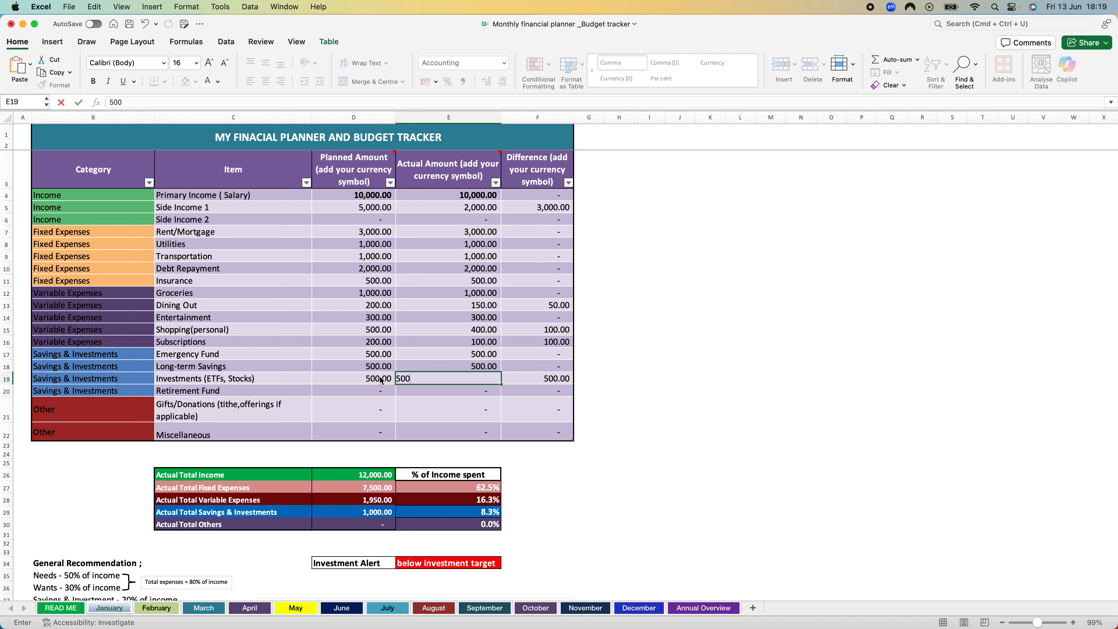
{"action": "key", "text": "Return"}
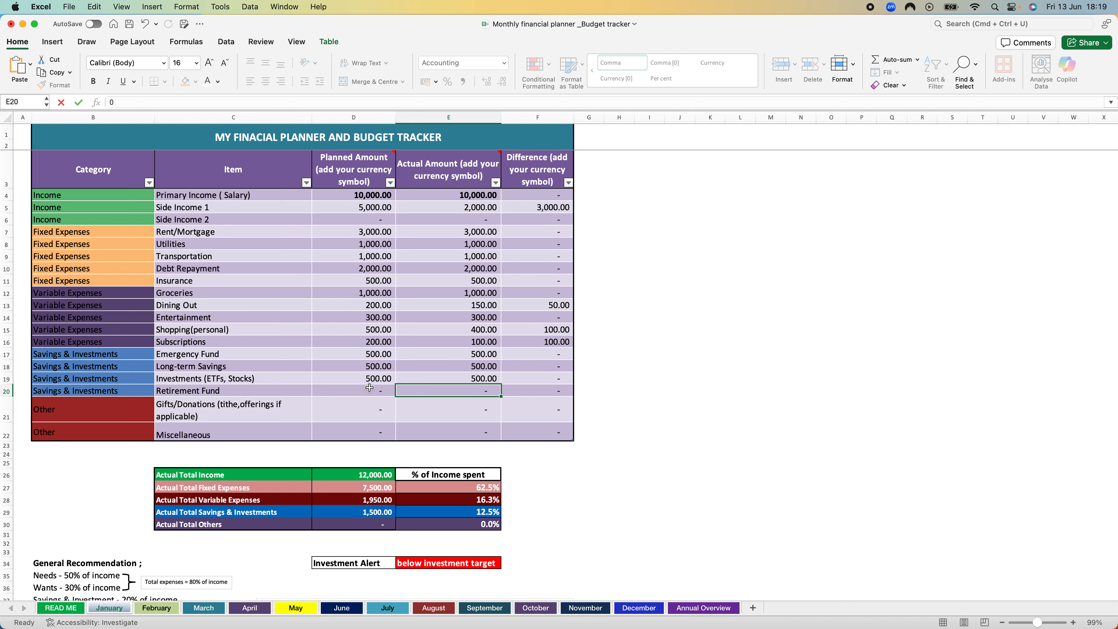
Step: Enter 500 as both the planned and the actual amount for the Retirement Fund
{"action": "left_click", "coordinate": [369, 389]}
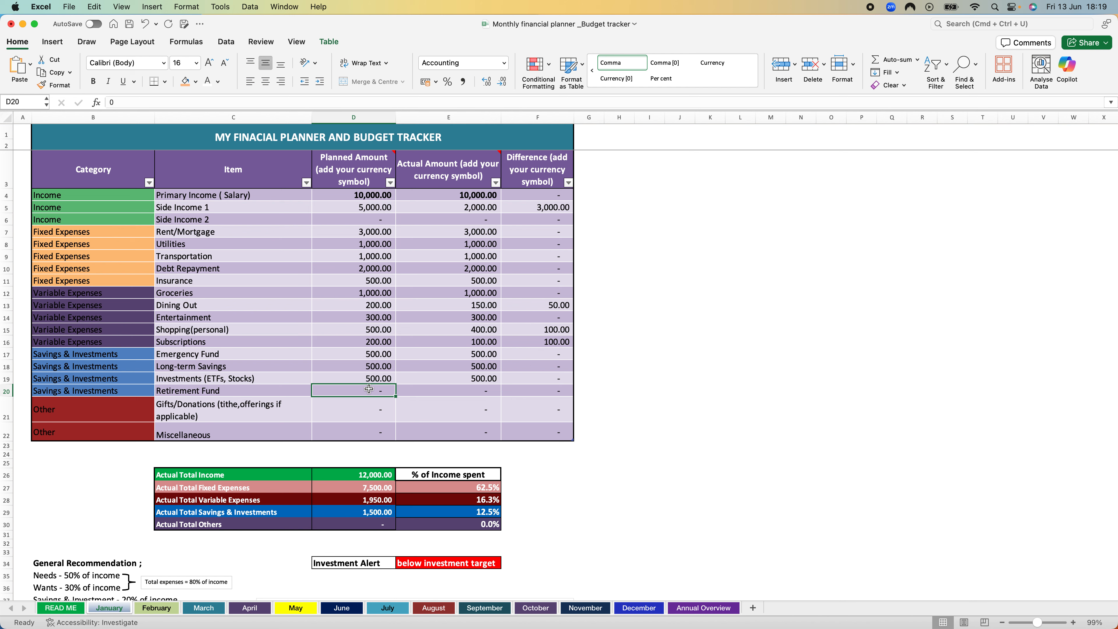
{"action": "type", "text": "500"}
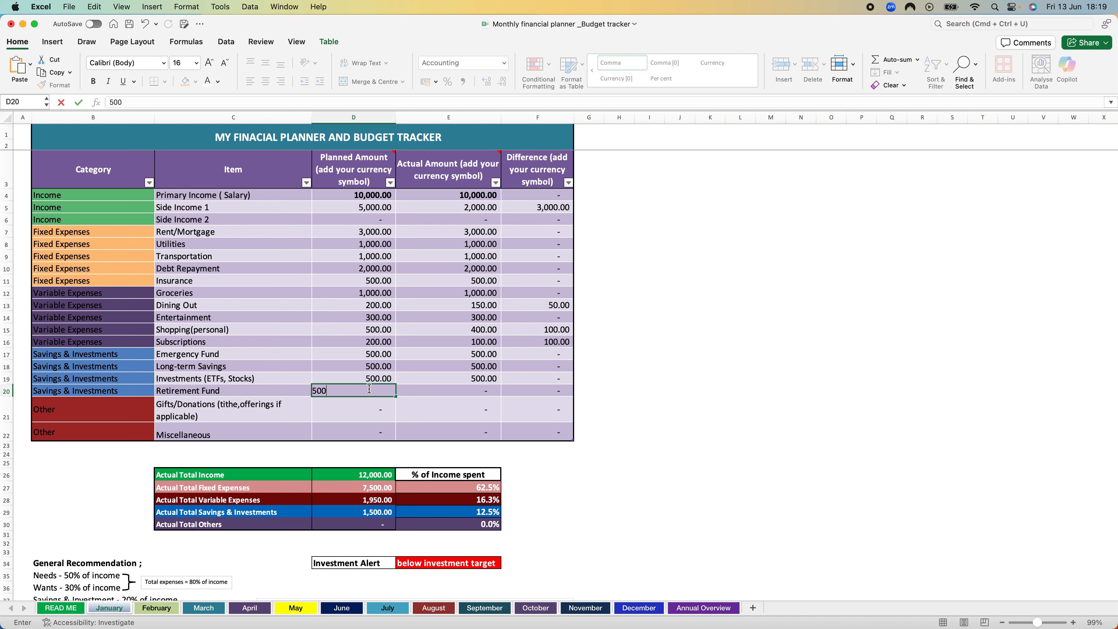
{"action": "key", "text": "Tab"}
{"action": "type", "text": "500"}
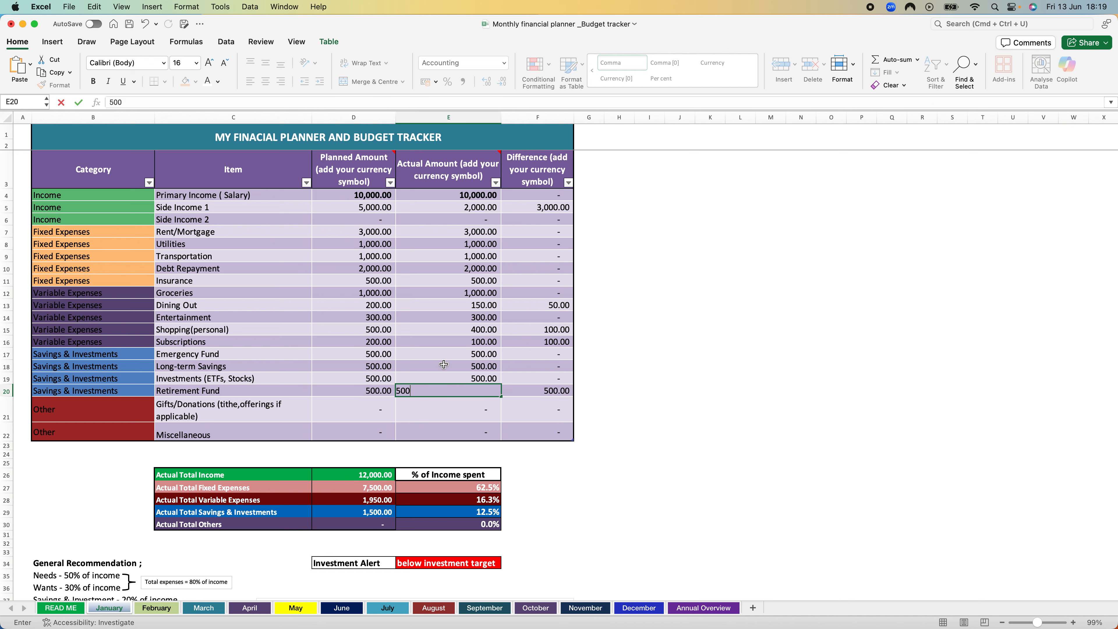
{"action": "left_click", "coordinate": [611, 363]}
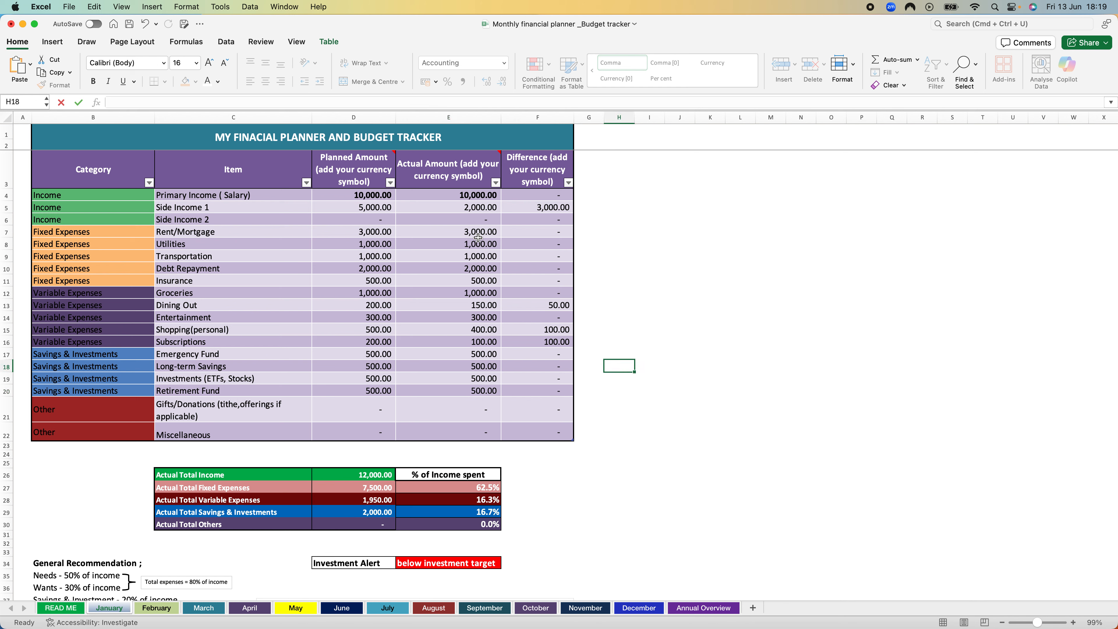
{"action": "left_click_drag", "start_coordinate": [478, 231], "coordinate": [477, 388]}
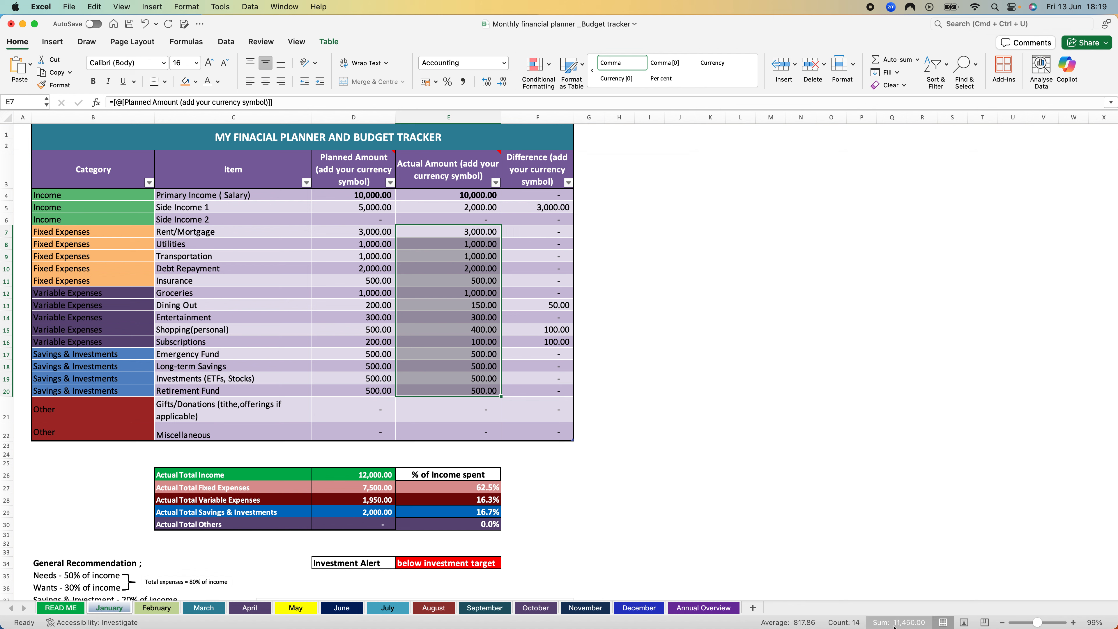
{"action": "left_click", "coordinate": [634, 342]}
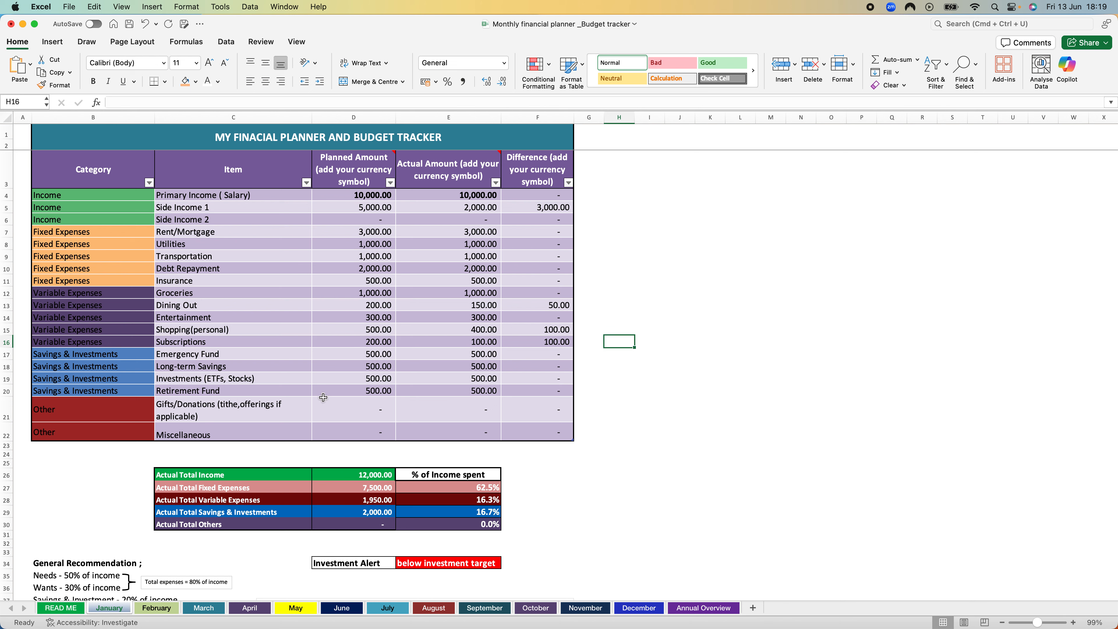
Step: Enter 50 as both the planned and the actual amount for Gifts/Donations
{"action": "left_click", "coordinate": [367, 411]}
{"action": "type", "text": "50"}
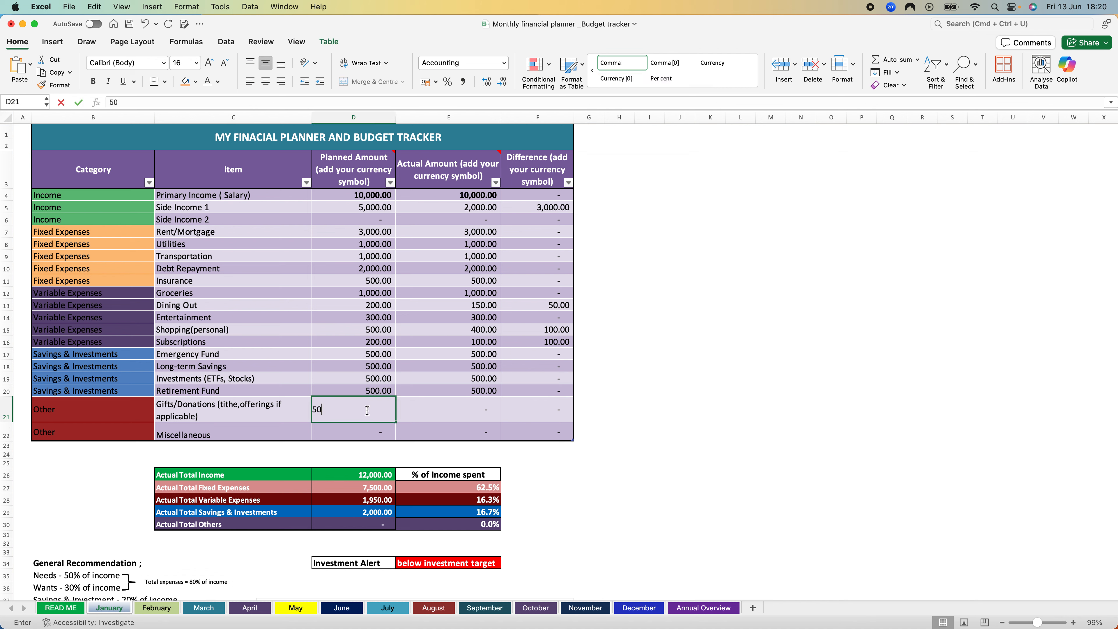
{"action": "key", "text": "Tab"}
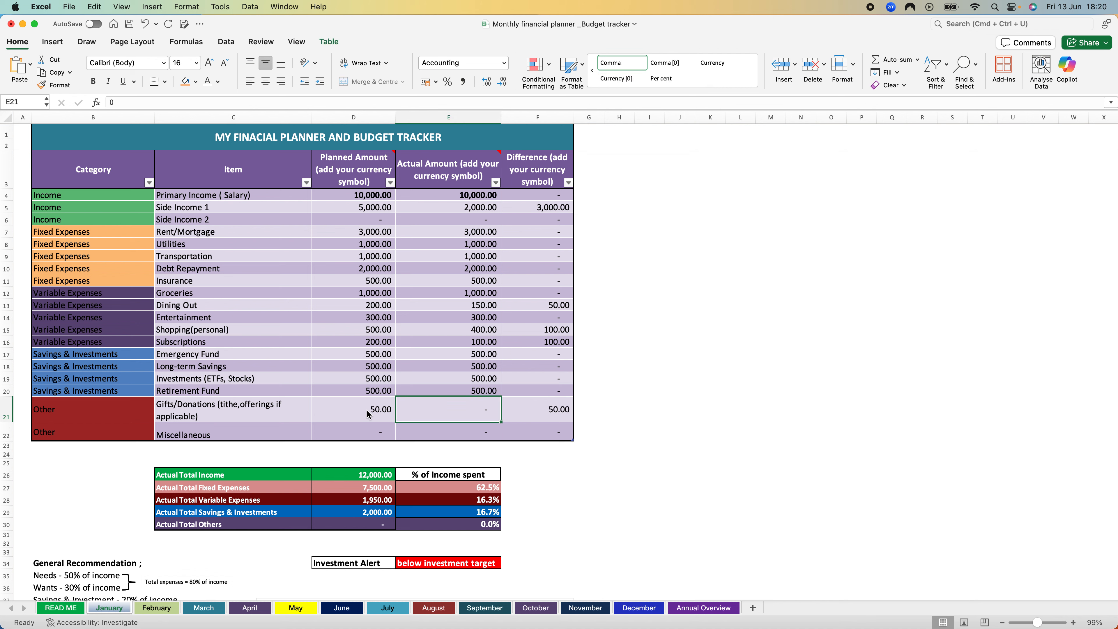
{"action": "type", "text": "50"}
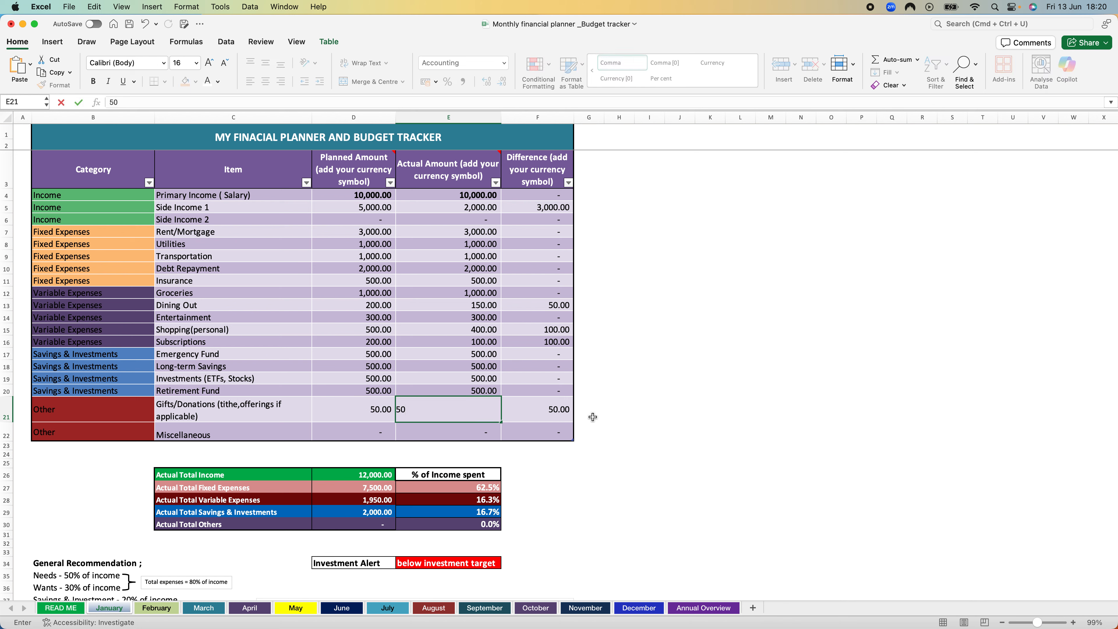
{"action": "left_click", "coordinate": [595, 416]}
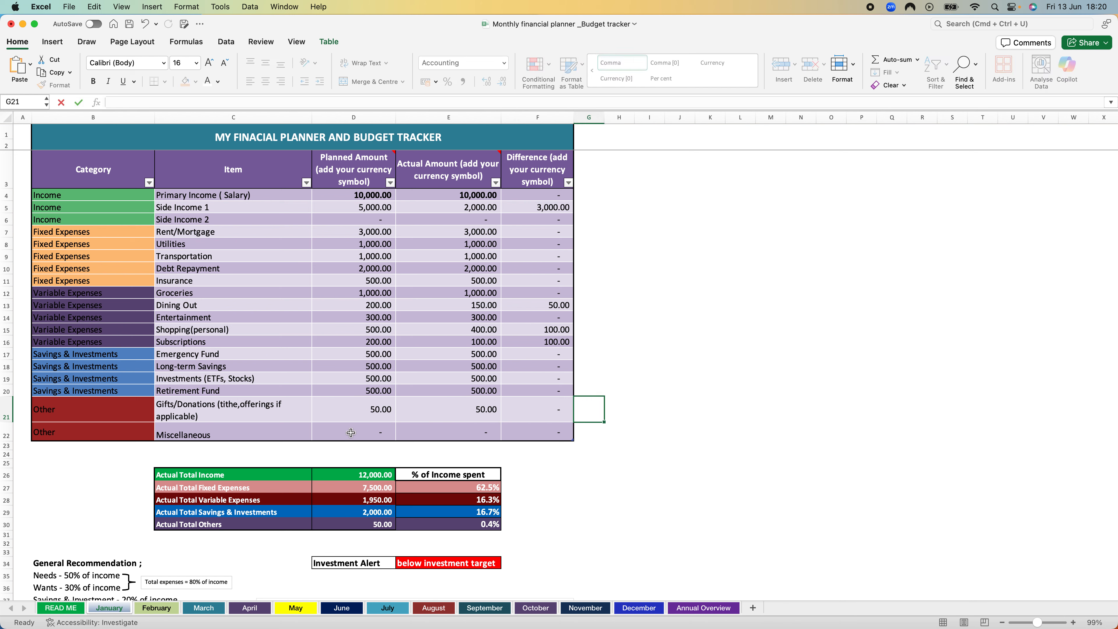
Step: Enter 500 as both the planned and the actual amount for Miscellaneous
{"action": "left_click", "coordinate": [363, 430]}
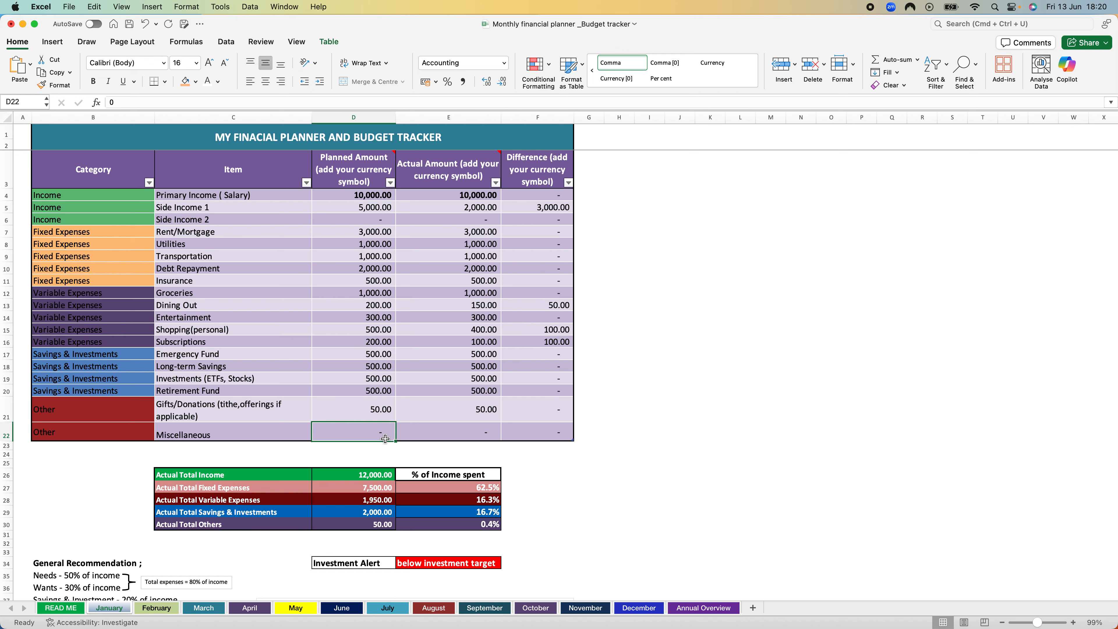
{"action": "type", "text": "500"}
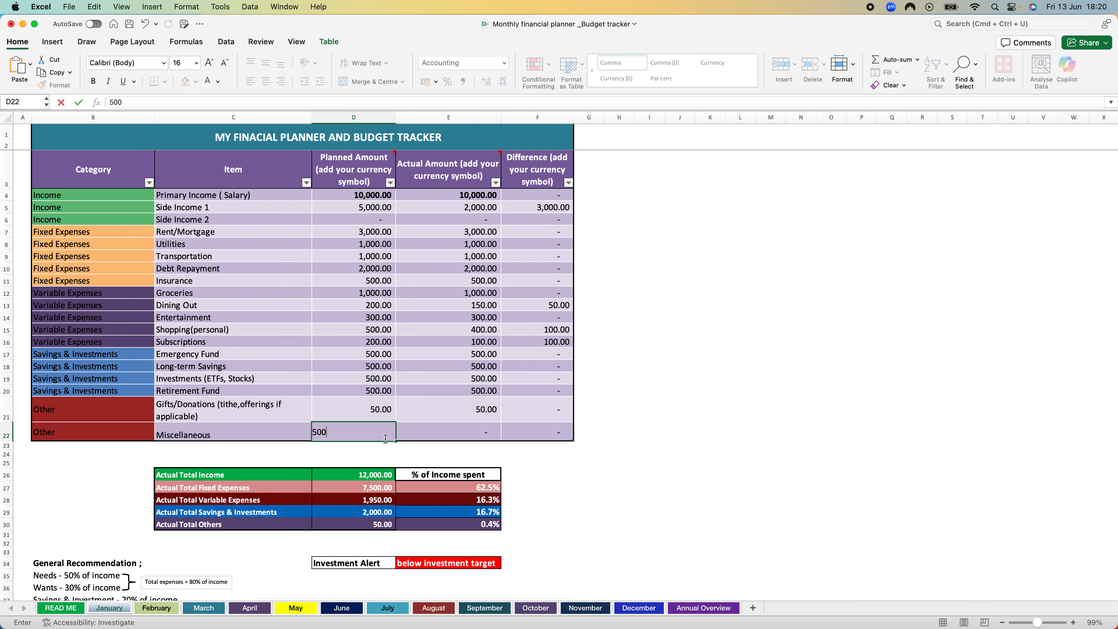
{"action": "key", "text": "Tab"}
{"action": "type", "text": "5"}
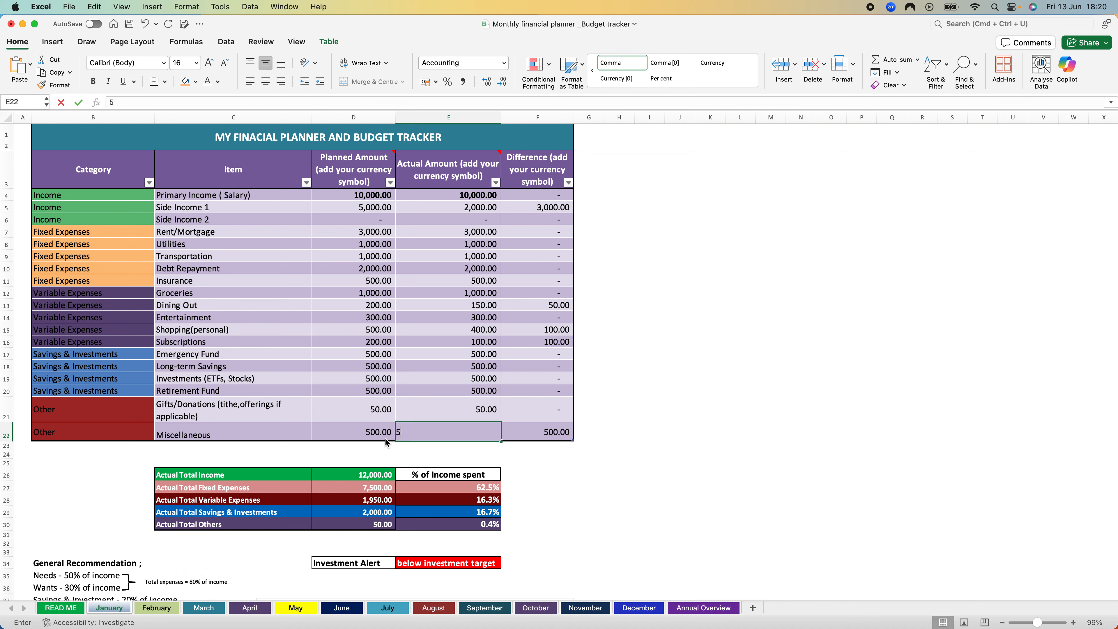
{"action": "type", "text": "00"}
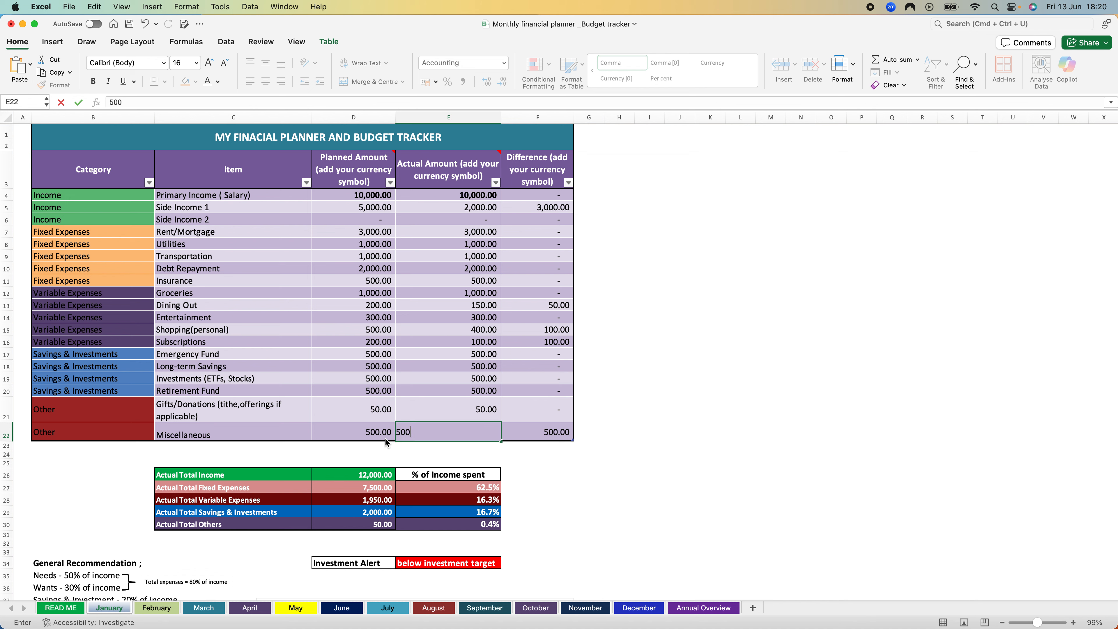
{"action": "left_click", "coordinate": [700, 424]}
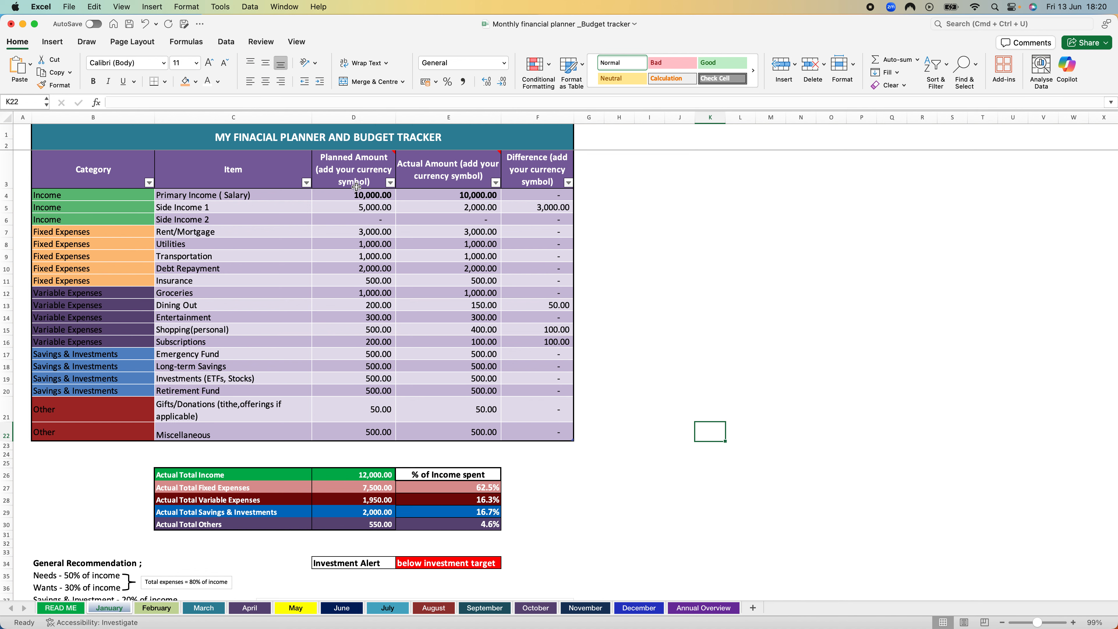
Step: Highlight the whole Planned Amount column and the whole Actual Amount column one after the other to review them
{"action": "left_click", "coordinate": [354, 117]}
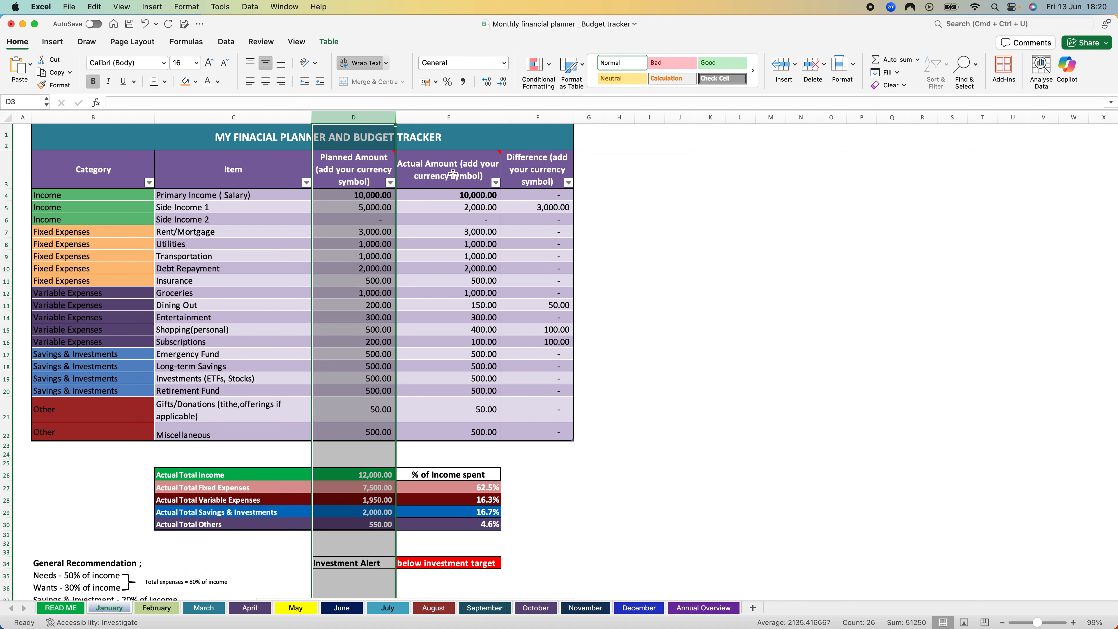
{"action": "left_click", "coordinate": [456, 116]}
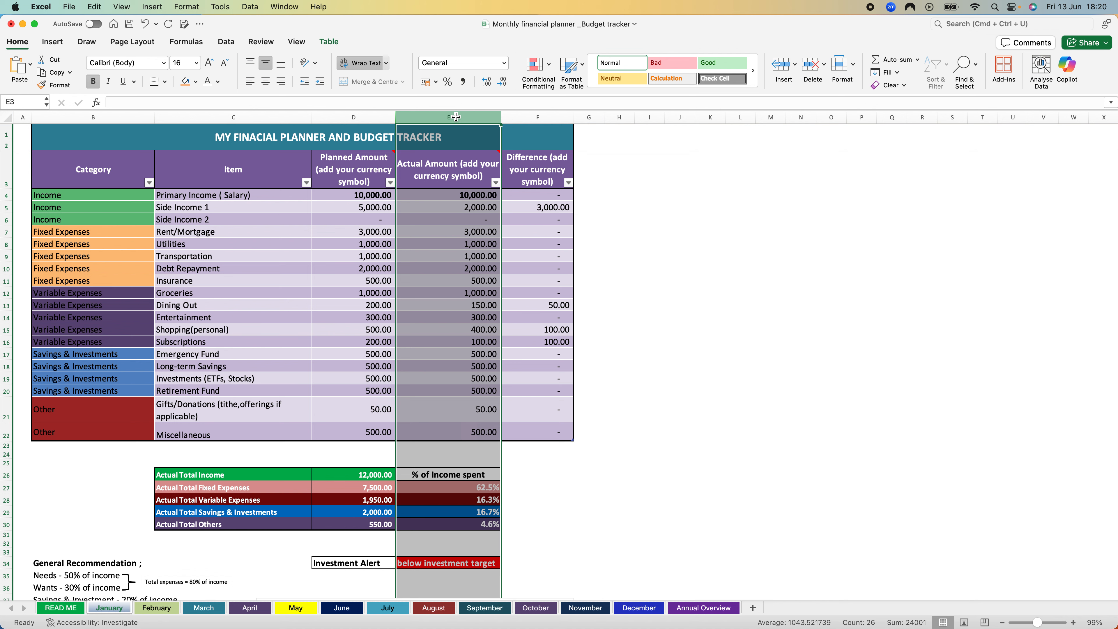
{"action": "left_click", "coordinate": [644, 294]}
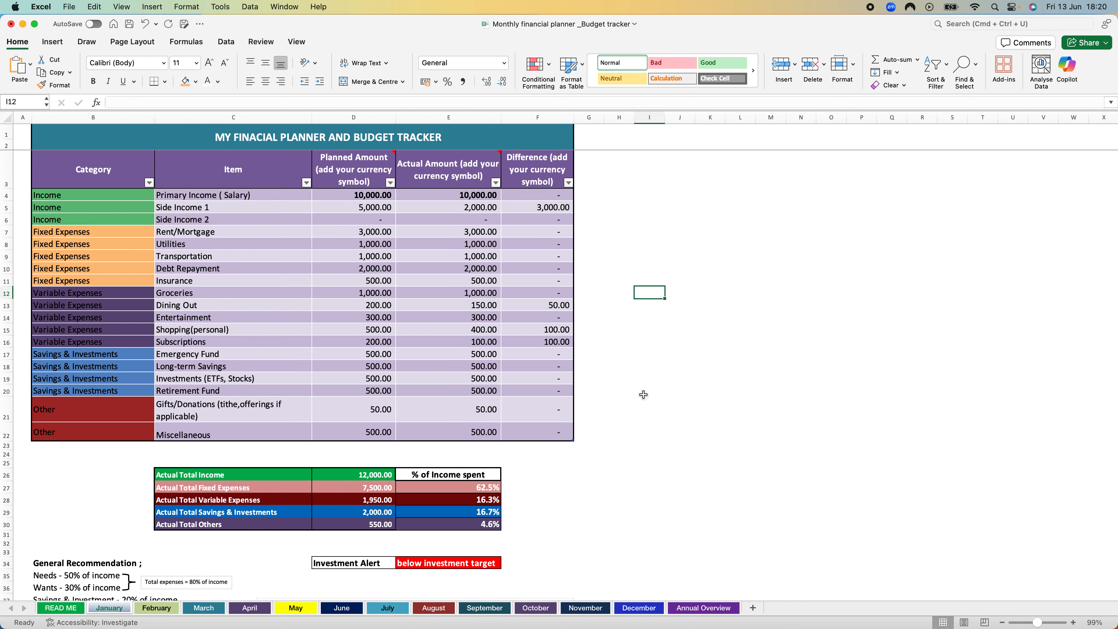
Step: Examine the formulas behind the actual income, fixed expense and savings totals and the savings share of income in the summary table
{"action": "scroll", "coordinate": [589, 506], "scroll_direction": "down", "scroll_amount": 3}
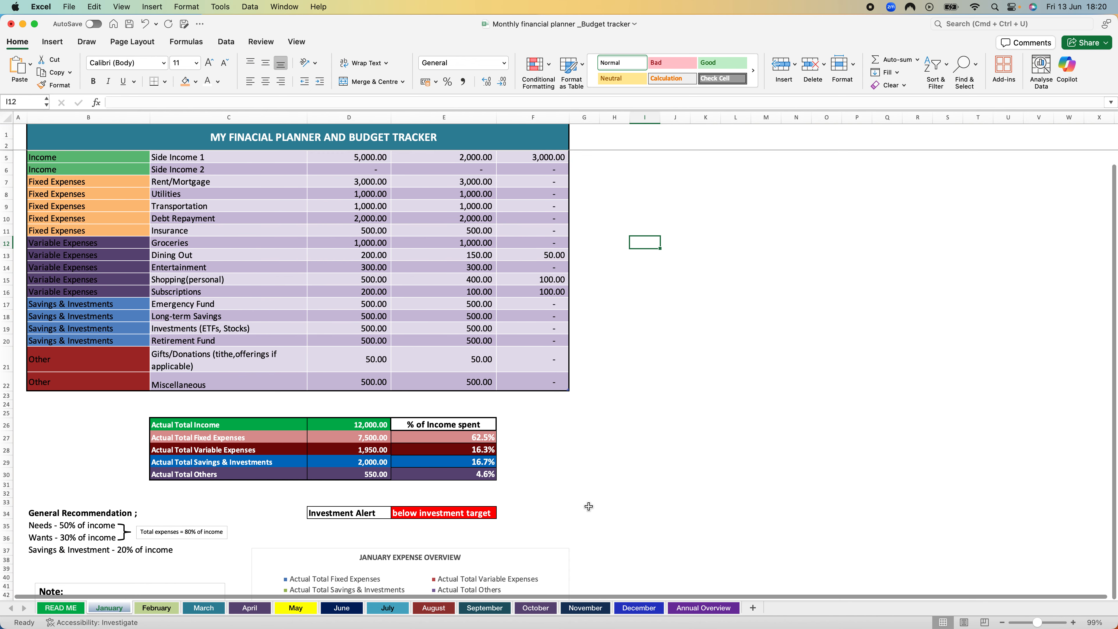
{"action": "scroll", "coordinate": [245, 454], "scroll_direction": "down", "scroll_amount": 1}
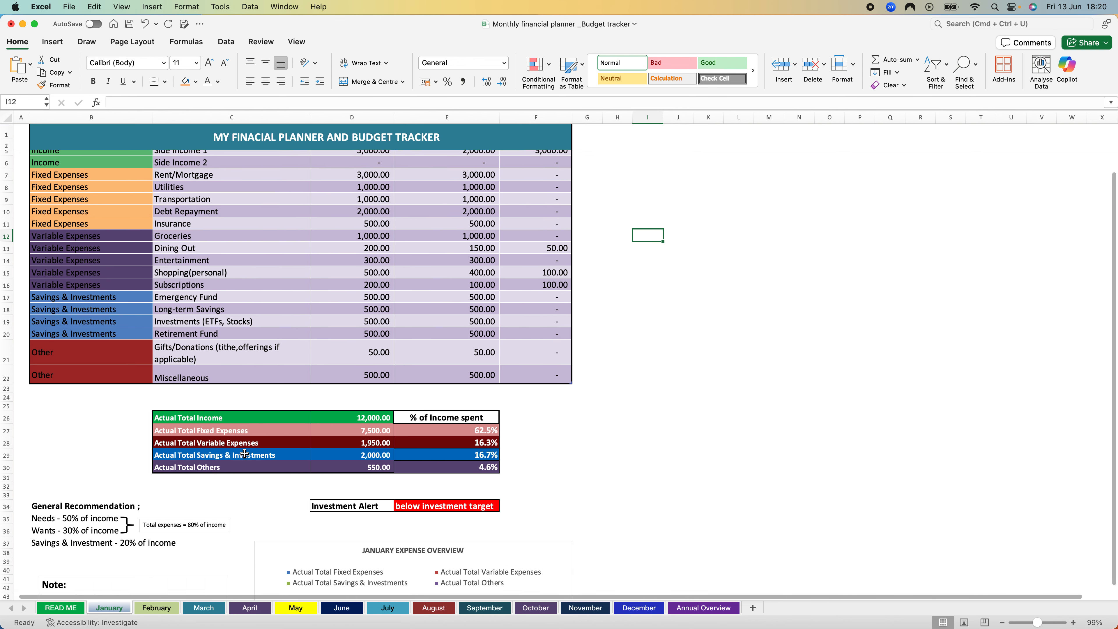
{"action": "scroll", "coordinate": [245, 454], "scroll_direction": "down", "scroll_amount": 2}
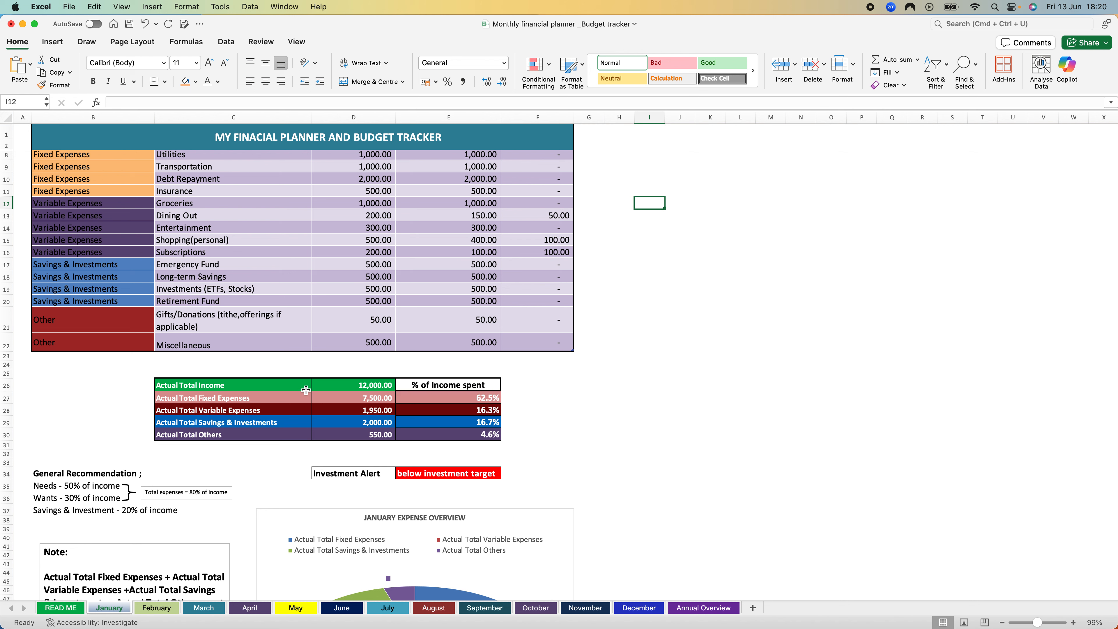
{"action": "left_click", "coordinate": [383, 385]}
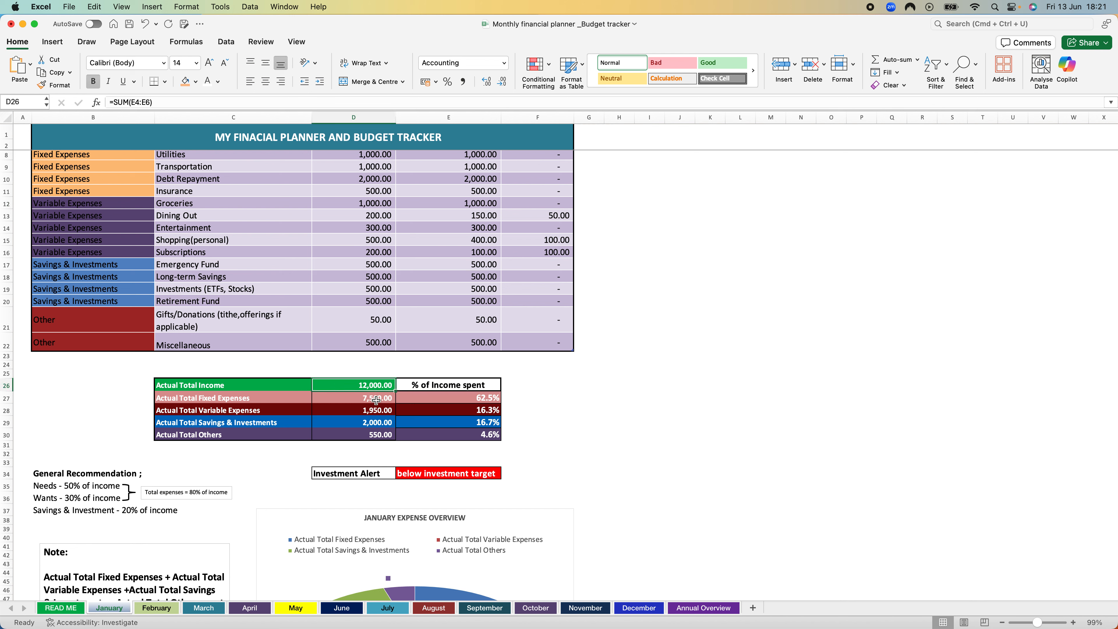
{"action": "left_click", "coordinate": [376, 398]}
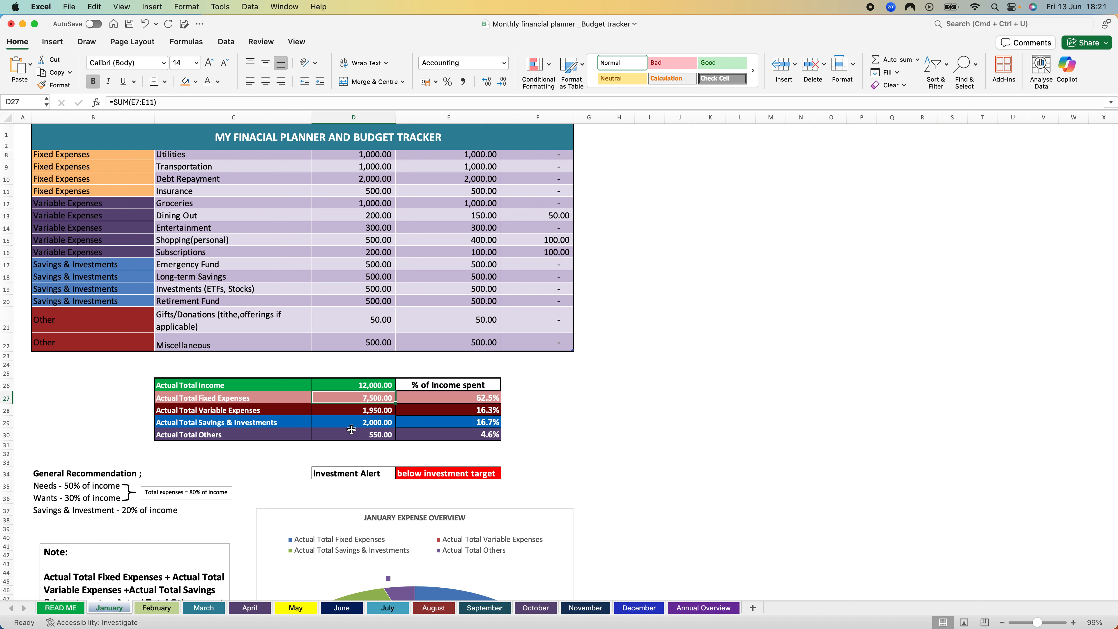
{"action": "left_click", "coordinate": [380, 425]}
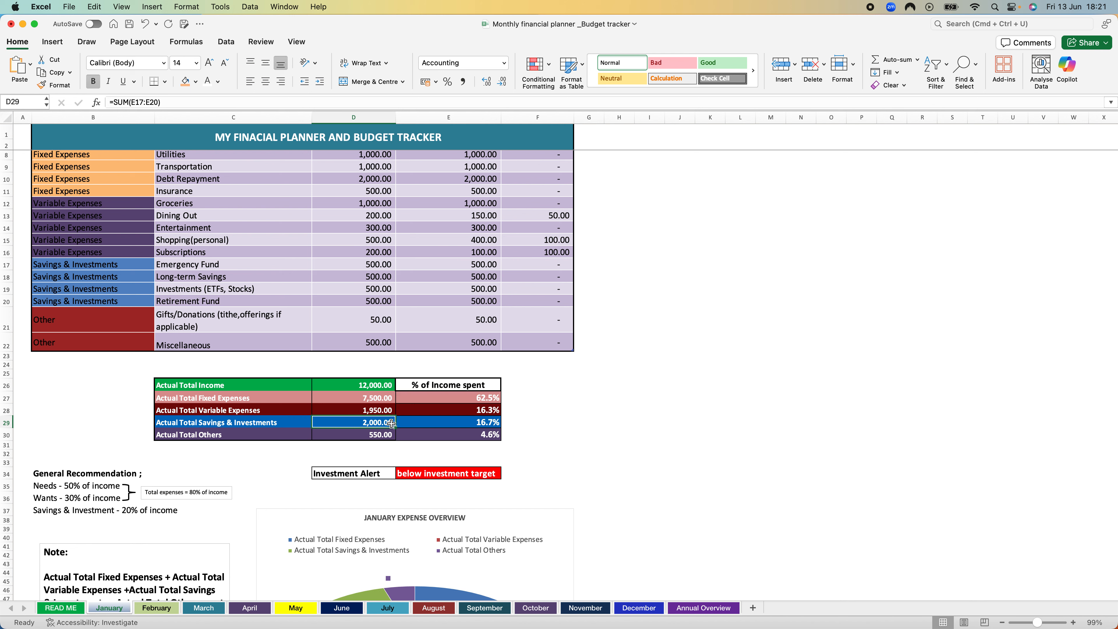
{"action": "left_click", "coordinate": [460, 423]}
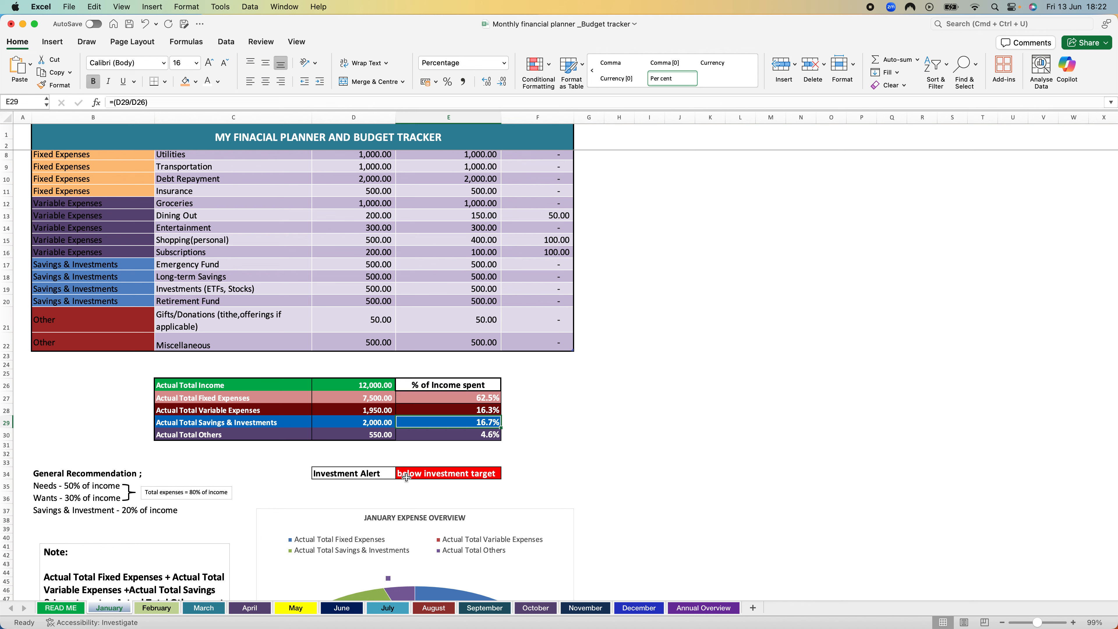
Step: Examine the Investment Alert and compare the January Expense Overview pie chart with the budget table and summary
{"action": "left_click_drag", "start_coordinate": [308, 461], "coordinate": [324, 485]}
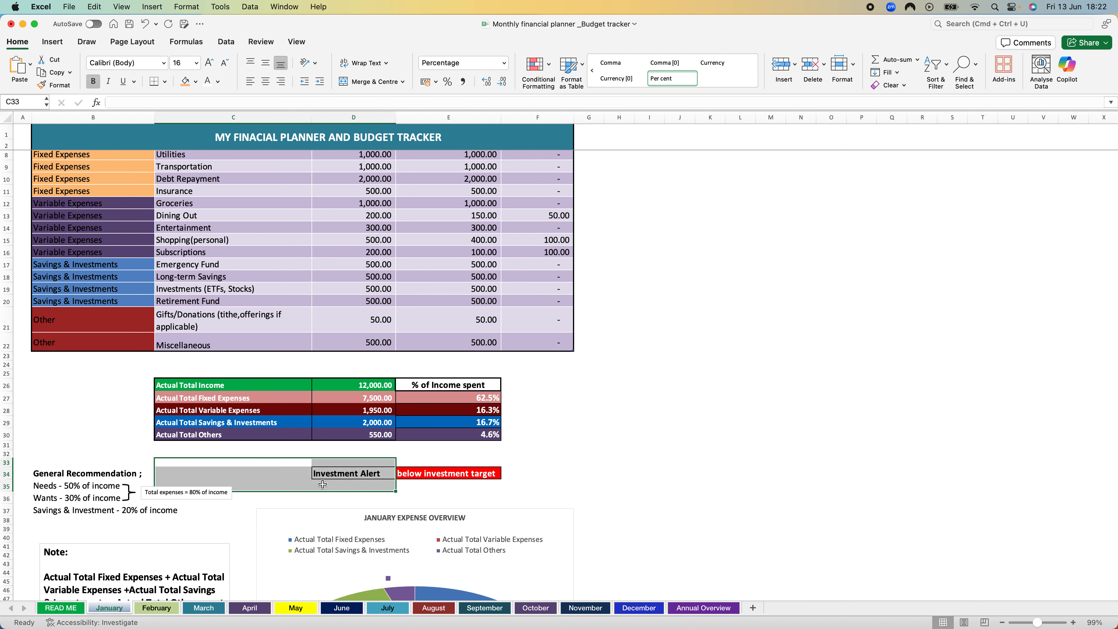
{"action": "left_click", "coordinate": [524, 474]}
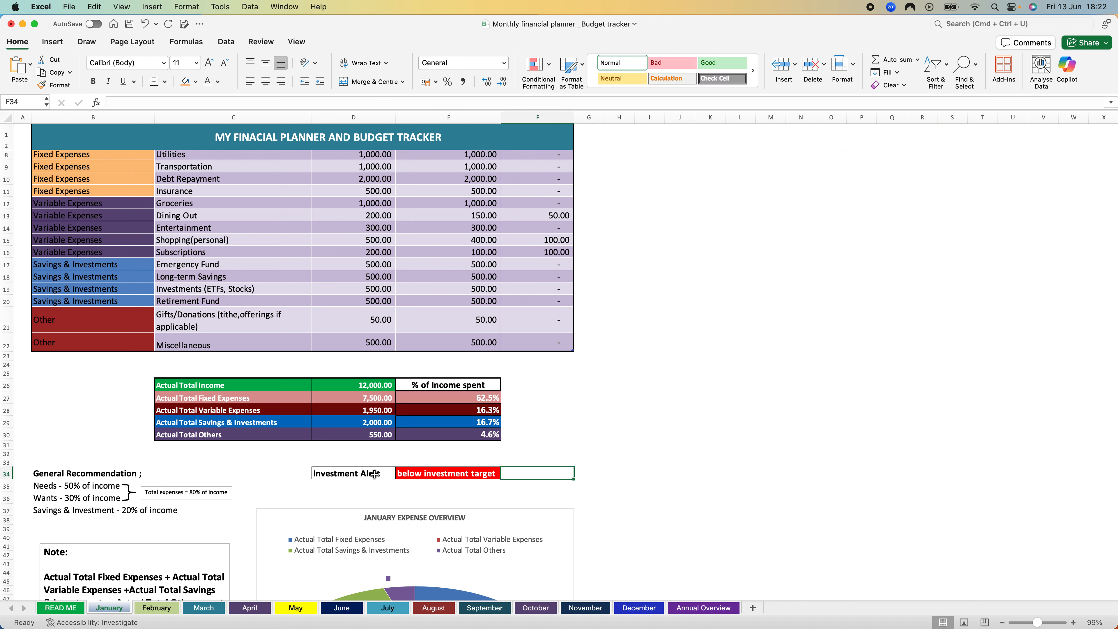
{"action": "left_click", "coordinate": [634, 471]}
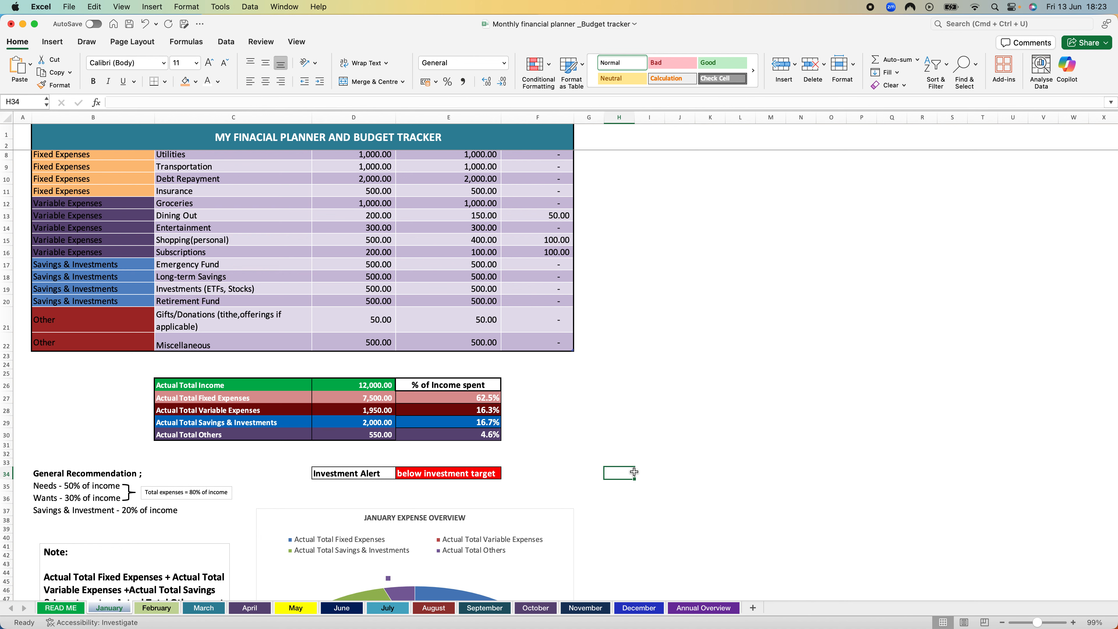
{"action": "scroll", "coordinate": [634, 471], "scroll_direction": "down", "scroll_amount": 7}
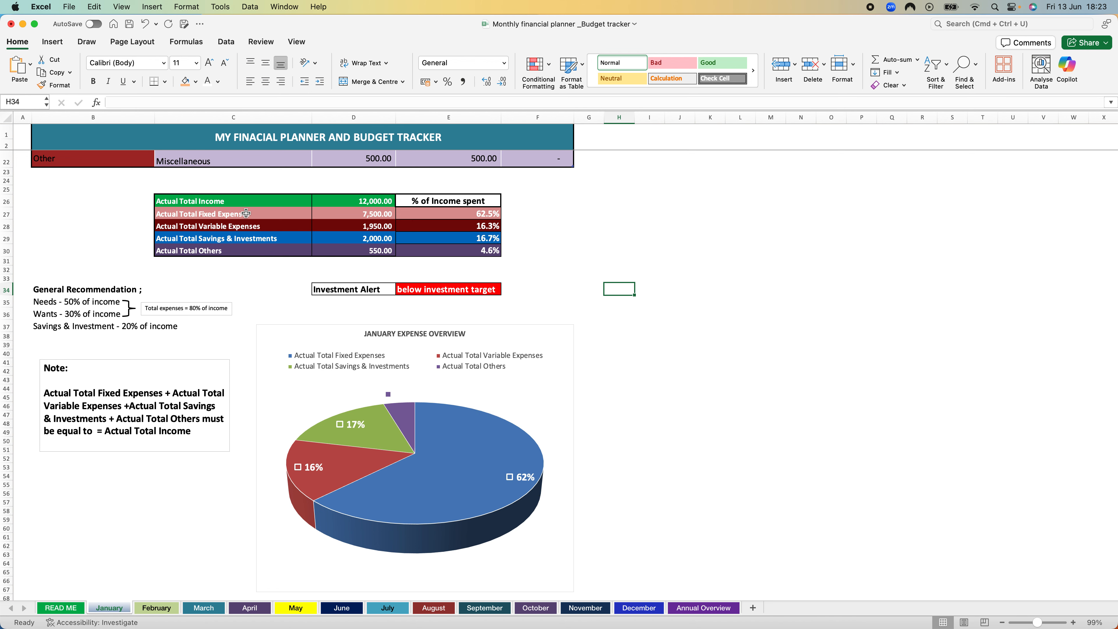
{"action": "scroll", "coordinate": [318, 218], "scroll_direction": "up", "scroll_amount": 10}
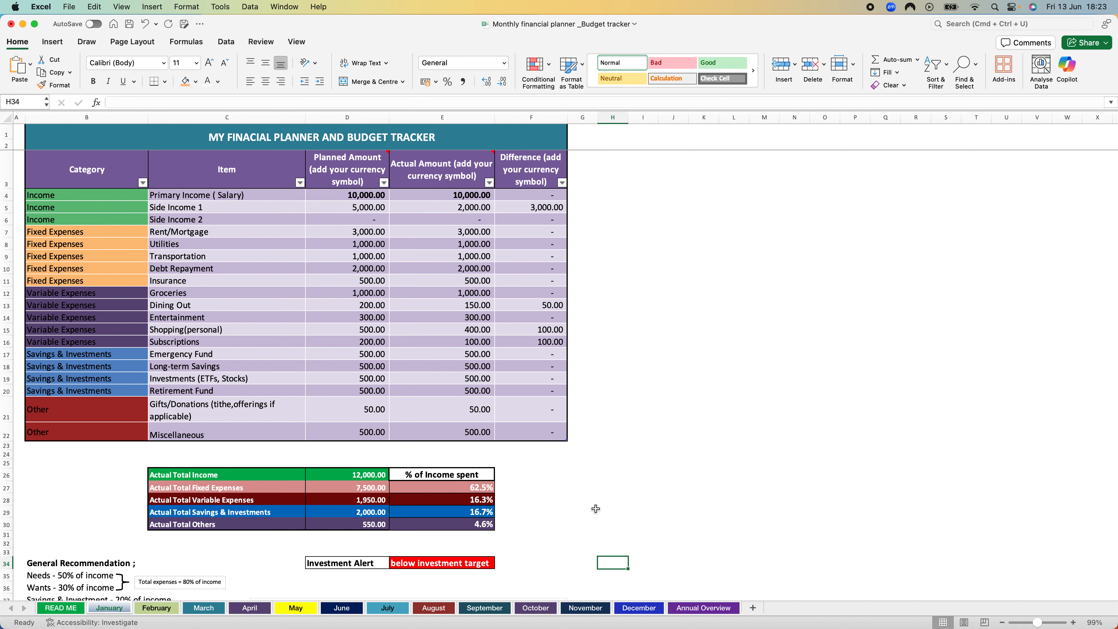
{"action": "scroll", "coordinate": [596, 509], "scroll_direction": "down", "scroll_amount": 10}
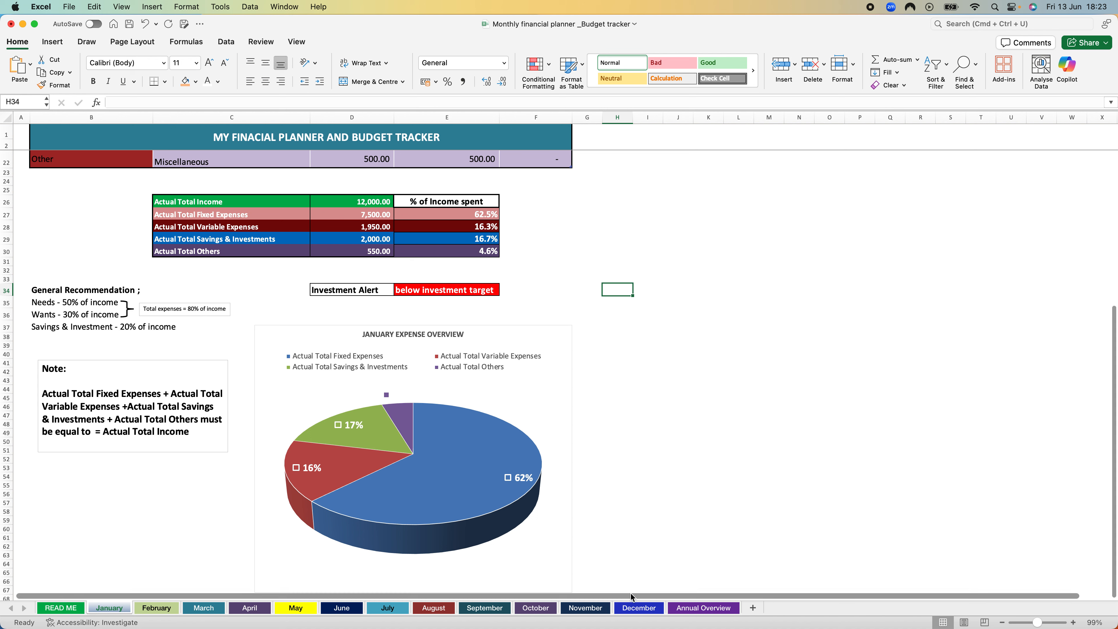
Step: Review the Annual Overview sheet and open the READ ME sheet with the key points on using the tracker
{"action": "left_click", "coordinate": [693, 609]}
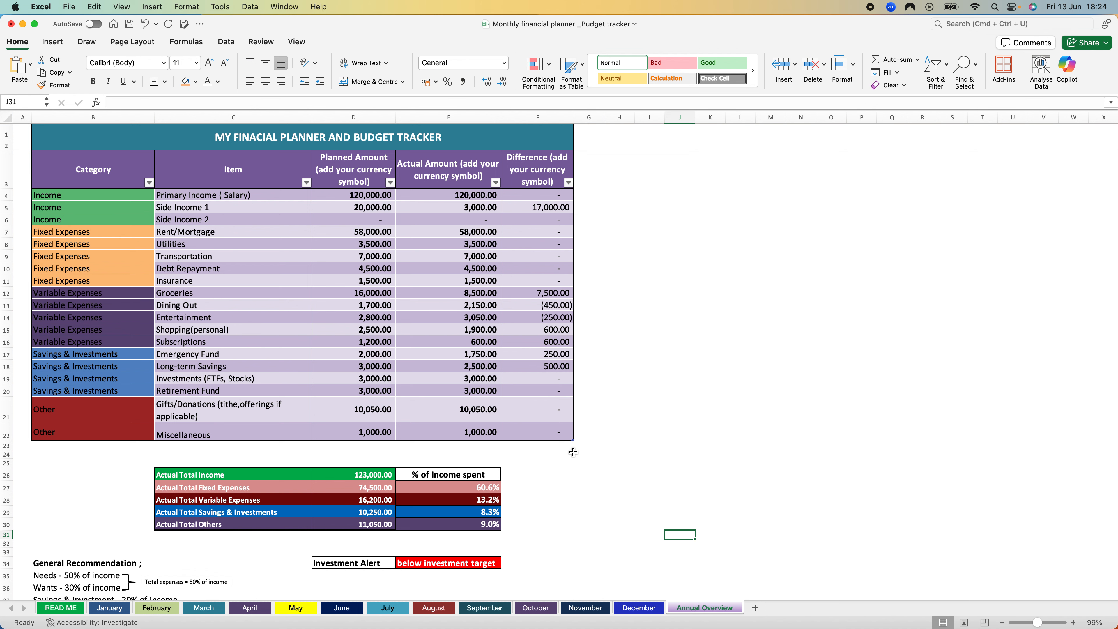
{"action": "scroll", "coordinate": [572, 449], "scroll_direction": "down", "scroll_amount": 2}
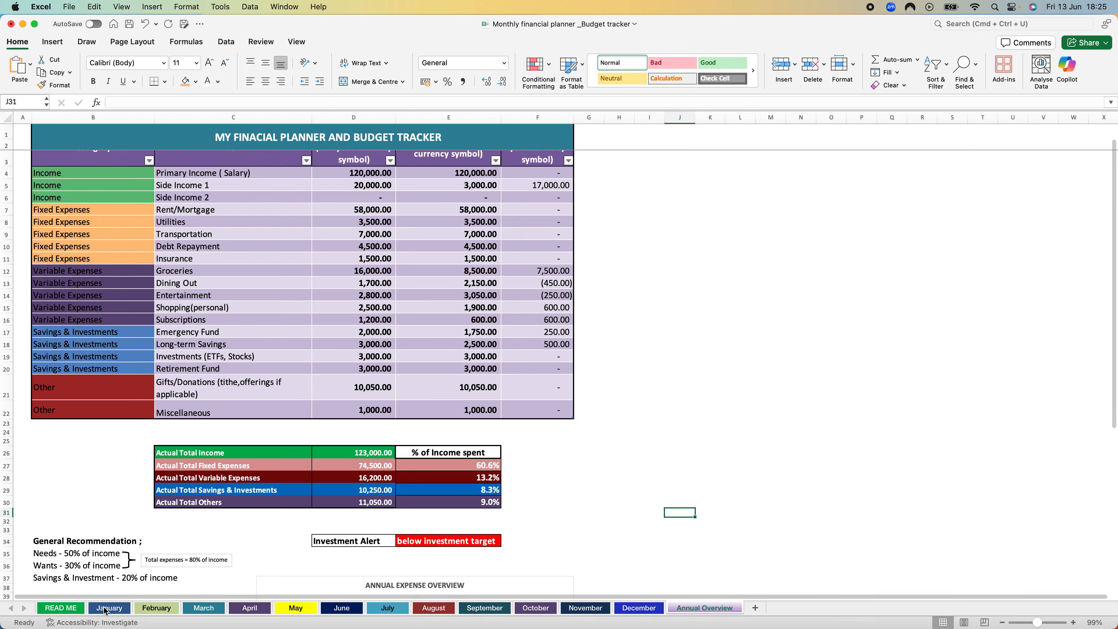
{"action": "left_click", "coordinate": [75, 611]}
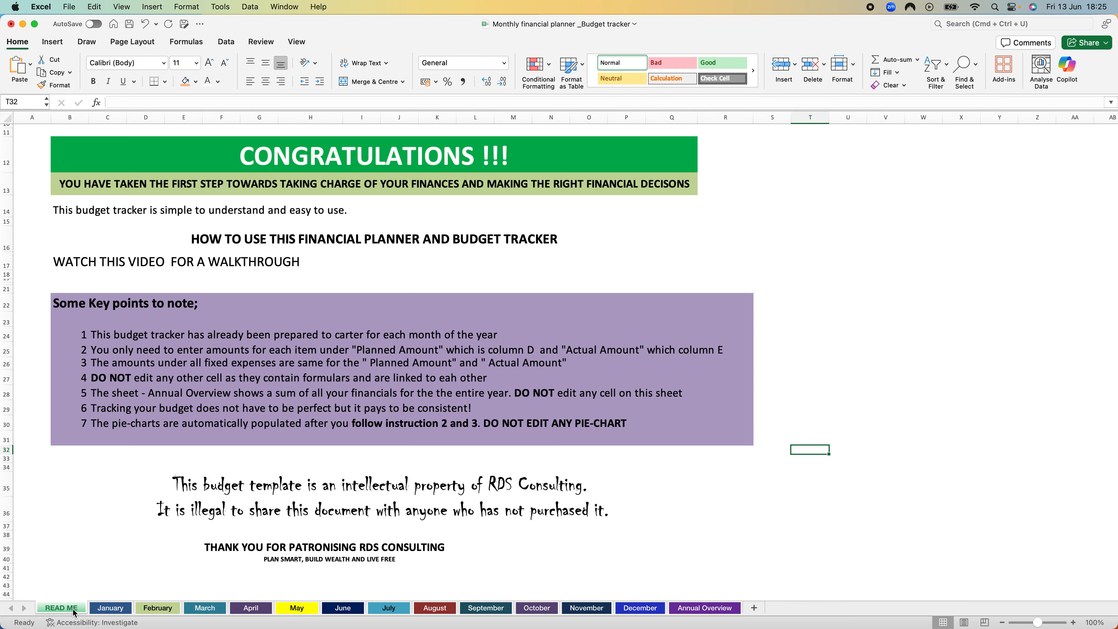